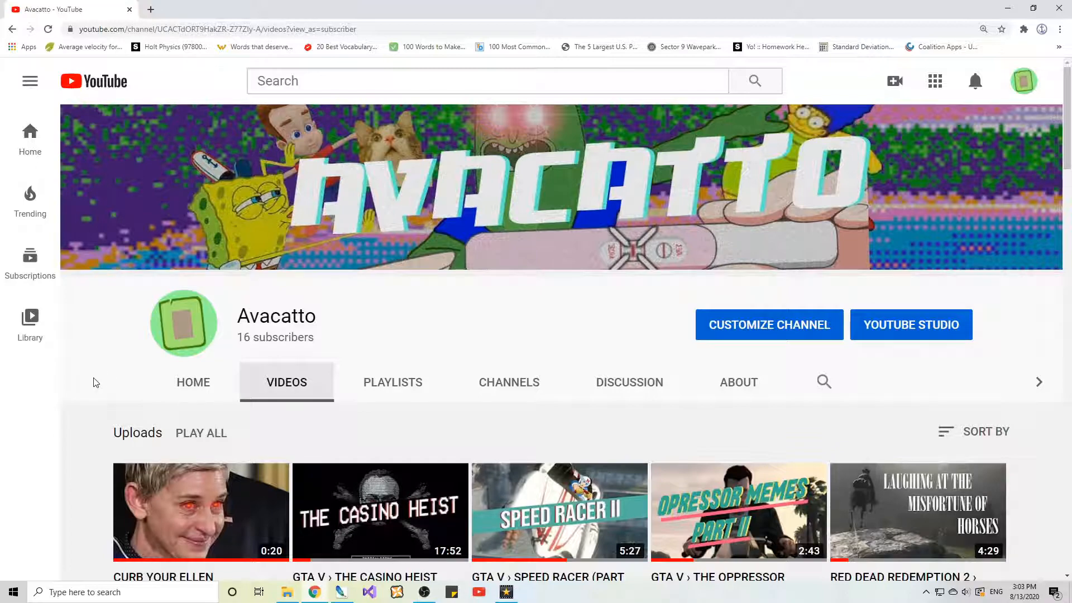
Look through the channel's uploaded videos, examining the style of their thumbnails.
scroll(74, 386, down, 3)
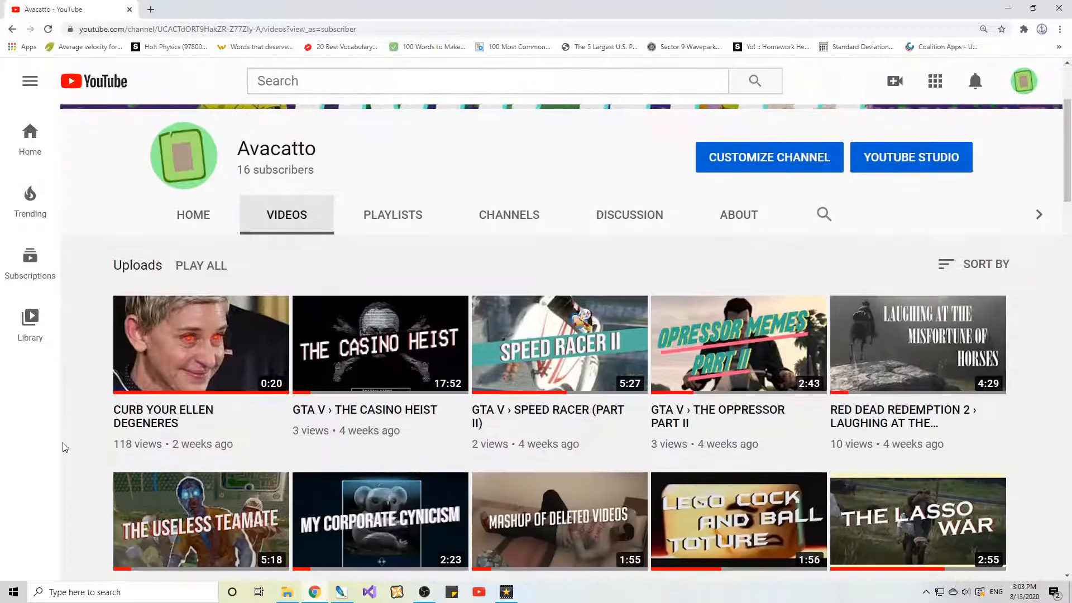
scroll(66, 449, down, 6)
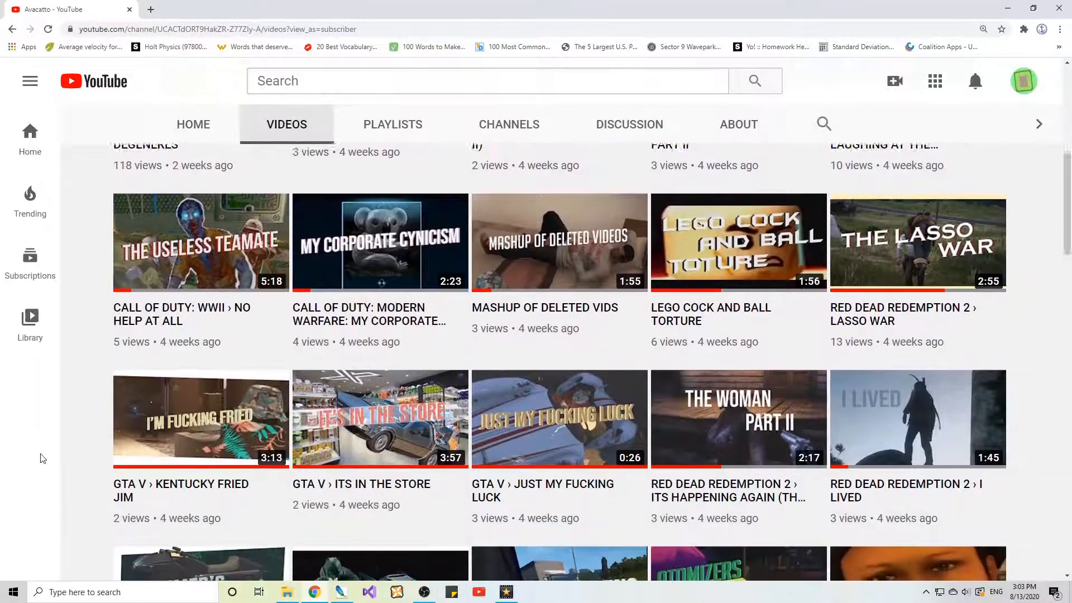
scroll(39, 457, down, 9)
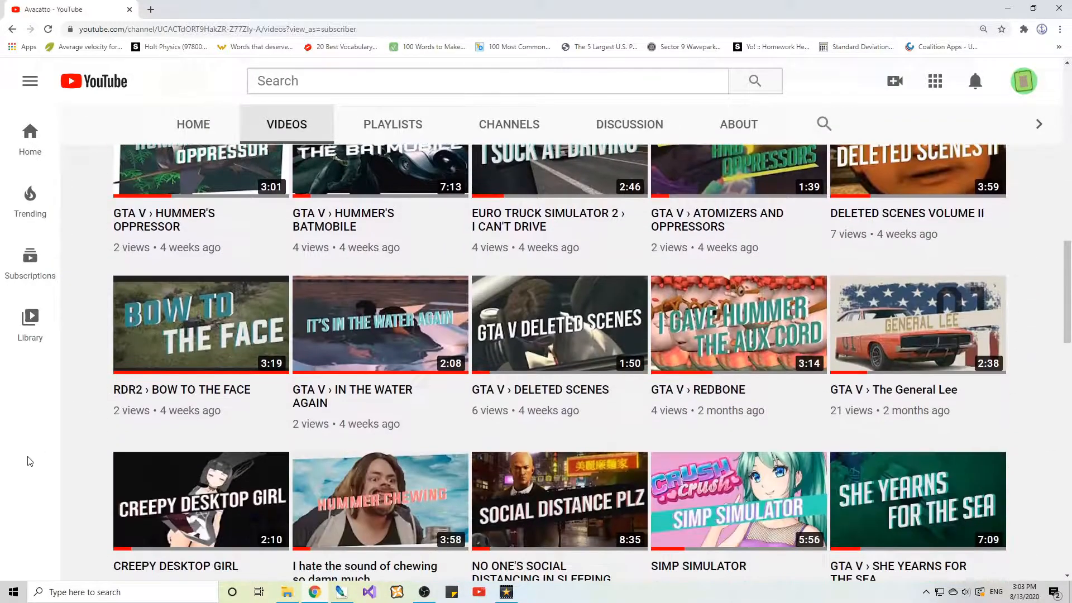
scroll(30, 463, down, 3)
scroll(32, 465, down, 8)
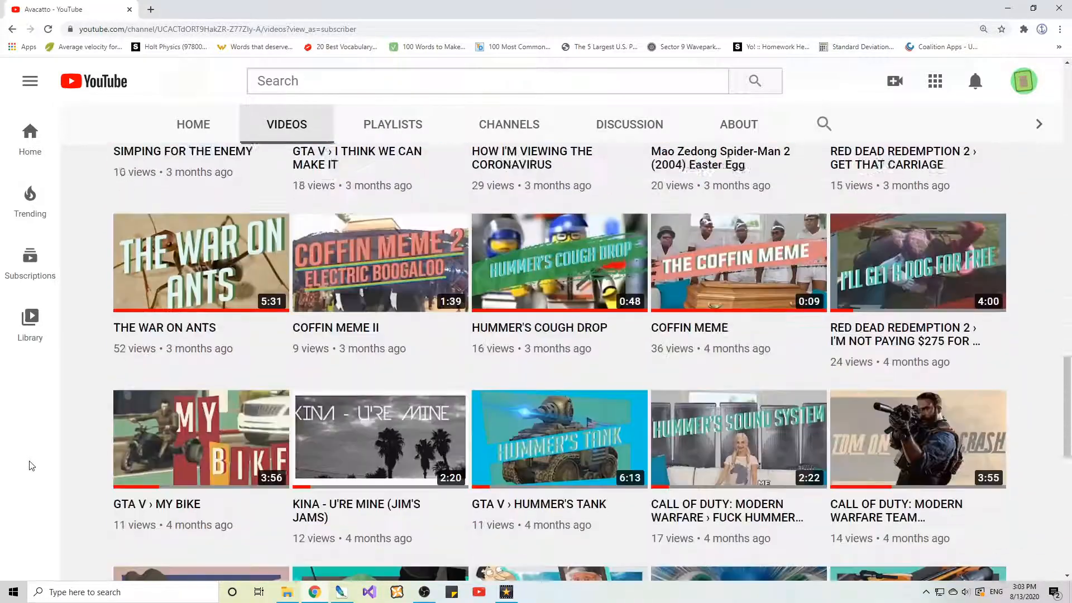
scroll(32, 466, down, 2)
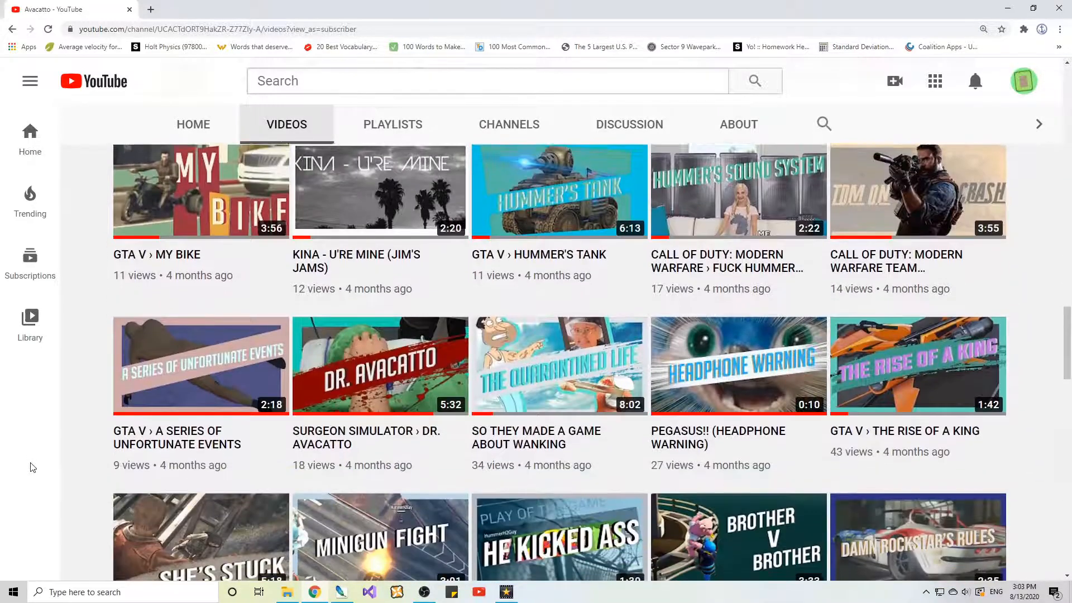
scroll(32, 466, down, 2)
scroll(32, 467, down, 2)
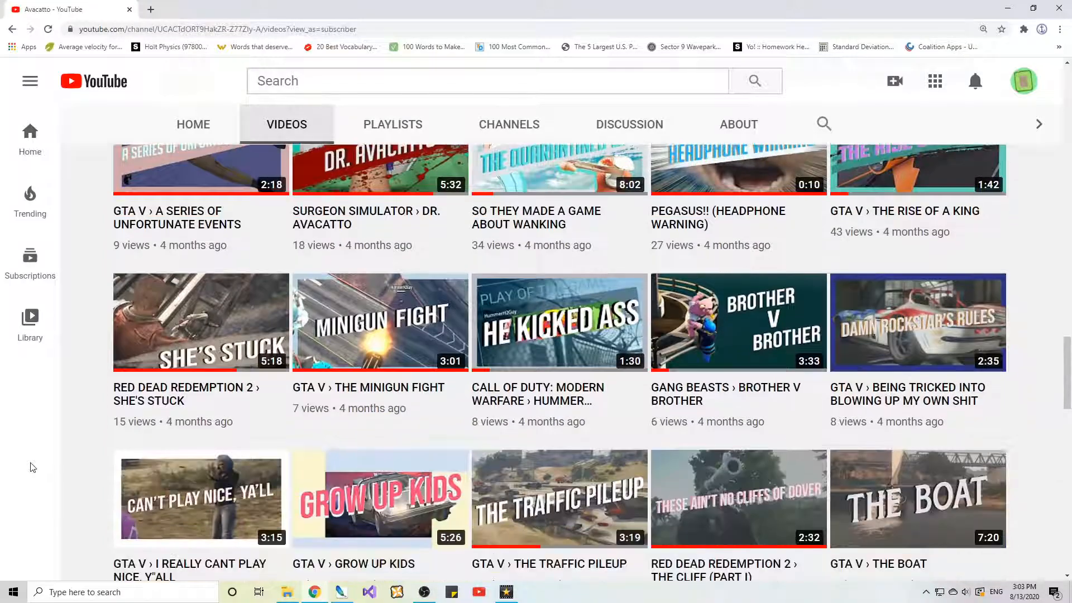
scroll(33, 468, down, 1)
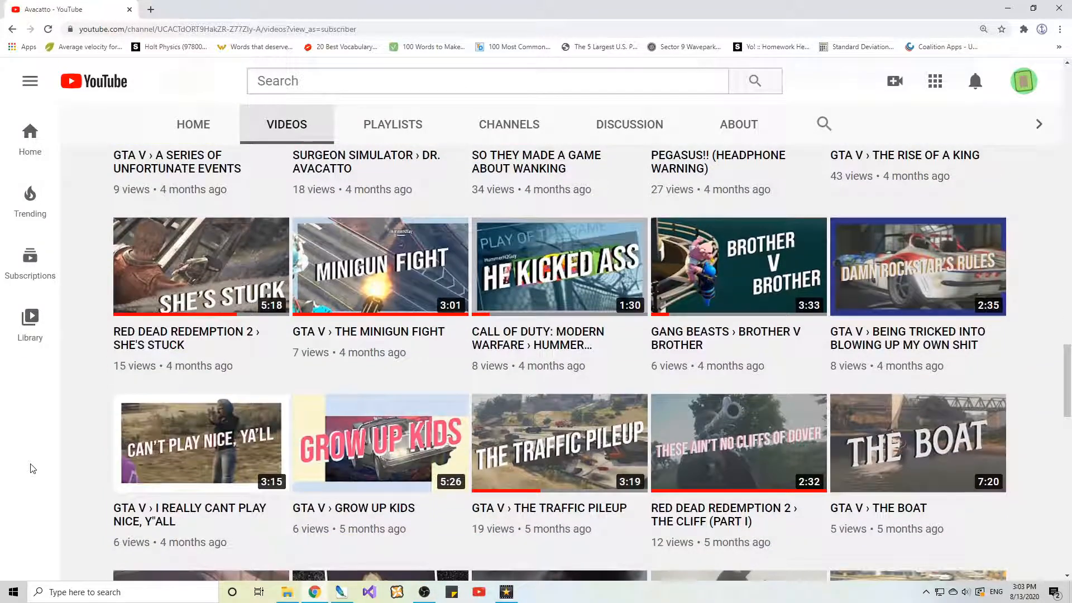
scroll(32, 468, down, 2)
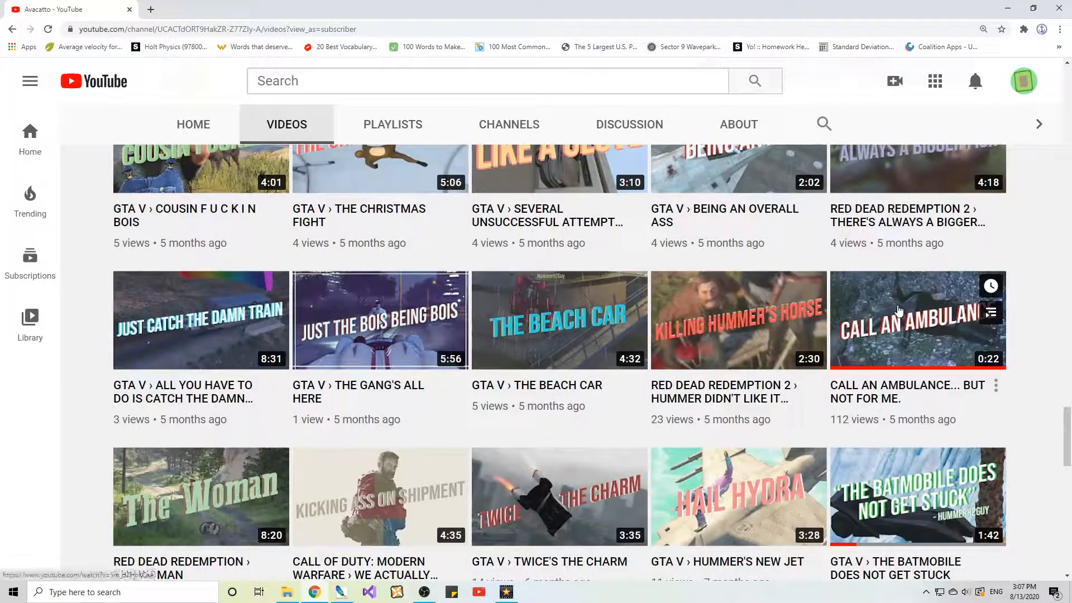
scroll(536, 424, up, 8)
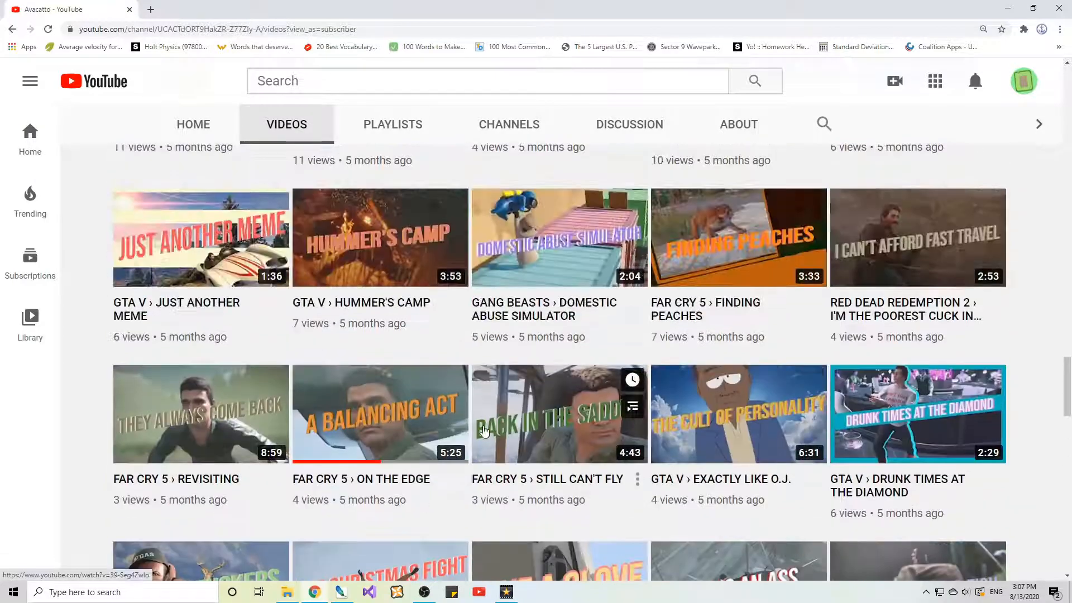
scroll(642, 446, up, 7)
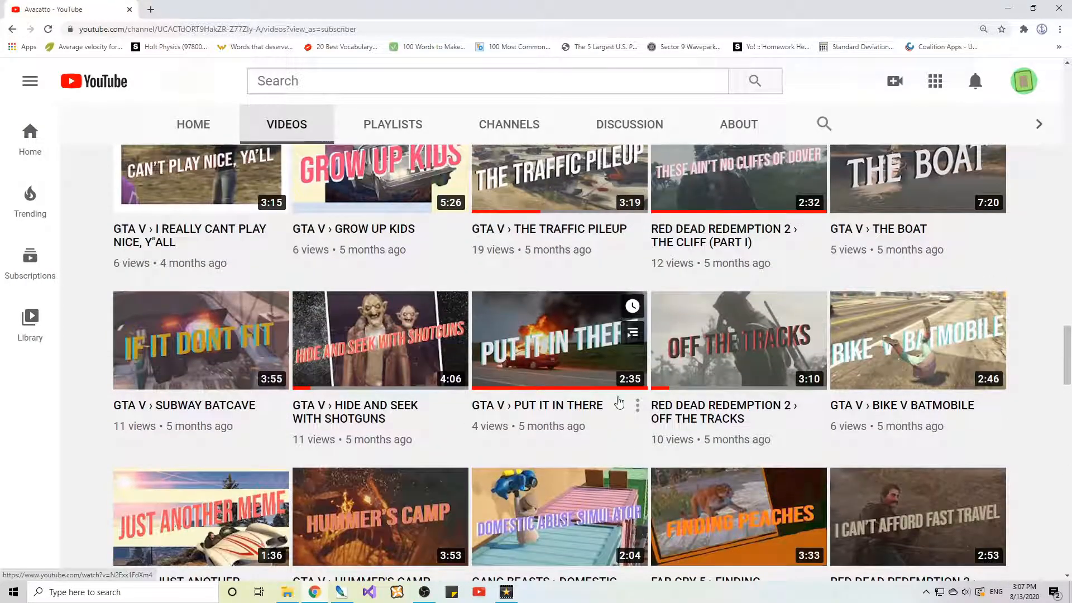
scroll(608, 407, up, 7)
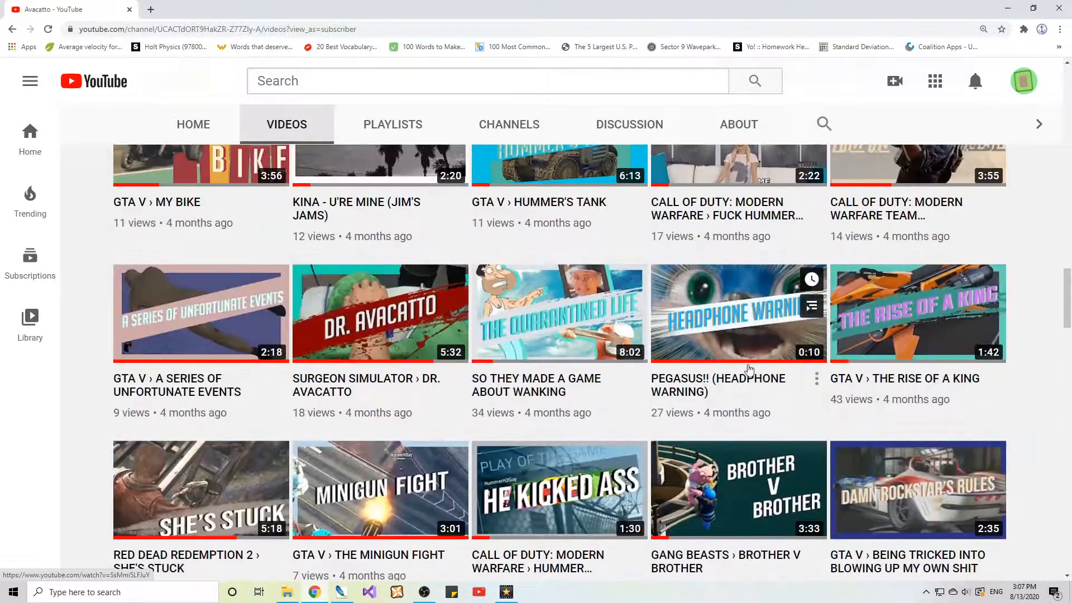
scroll(456, 414, up, 7)
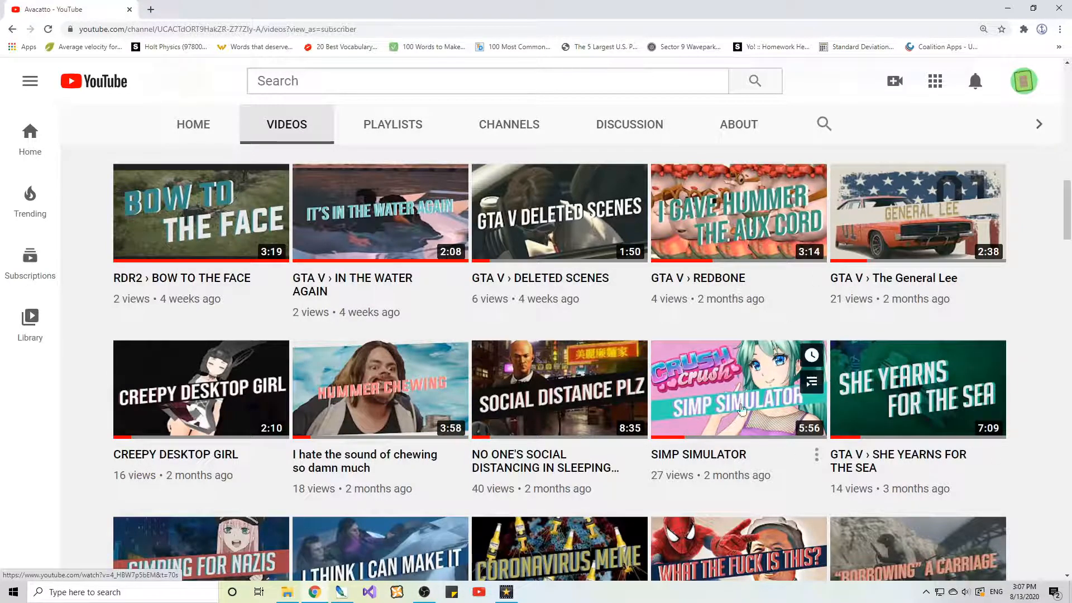
scroll(723, 402, up, 5)
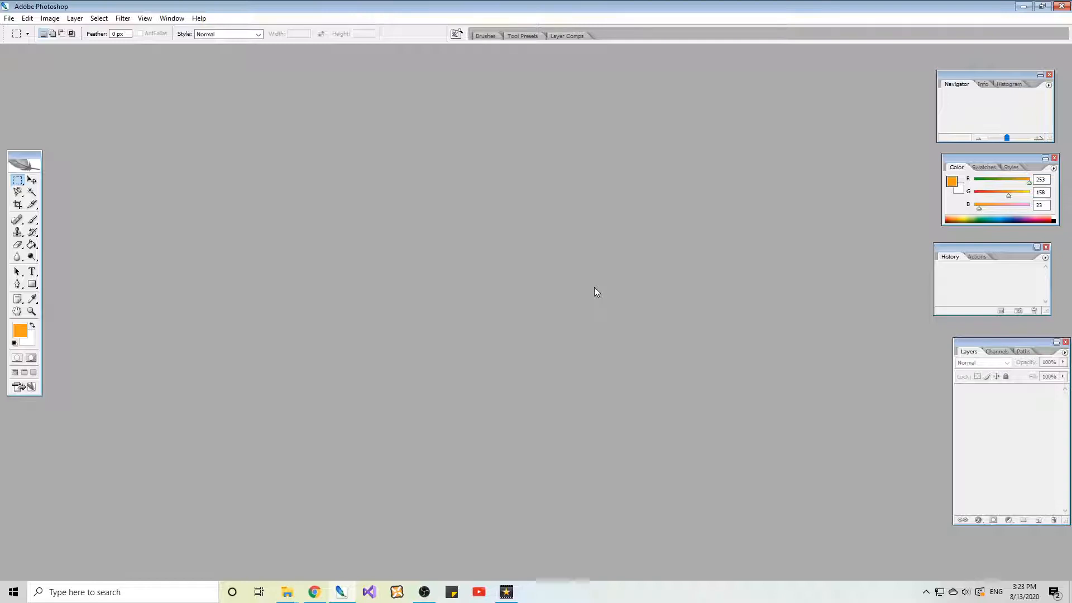
In Photoshop, create a blank 1920 × 1080 pixel RGB document at 72 pixels/inch with a white background.
key(ctrl+n)
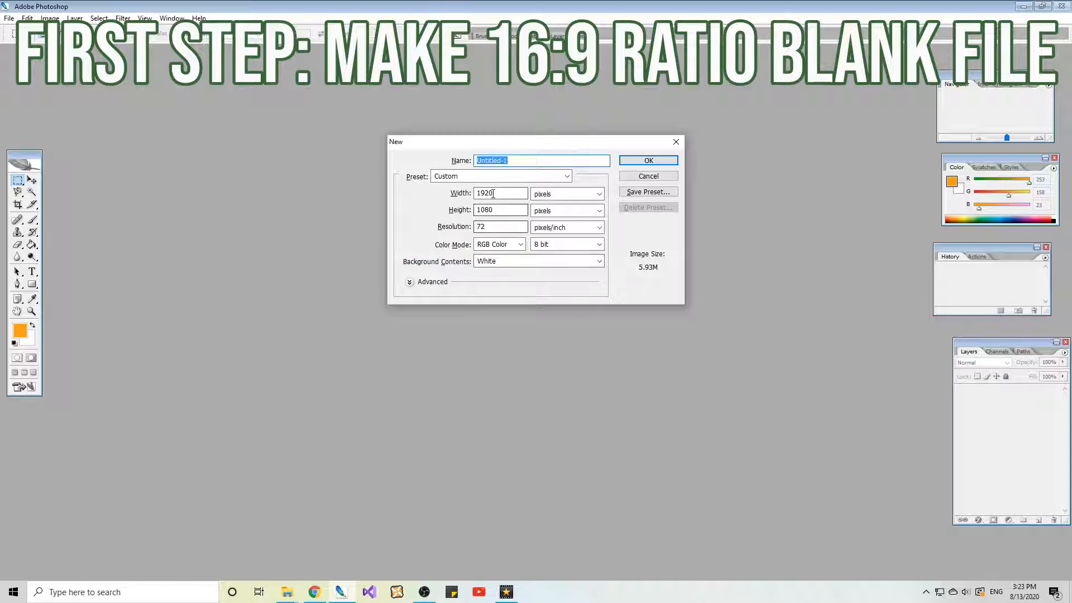
click(647, 162)
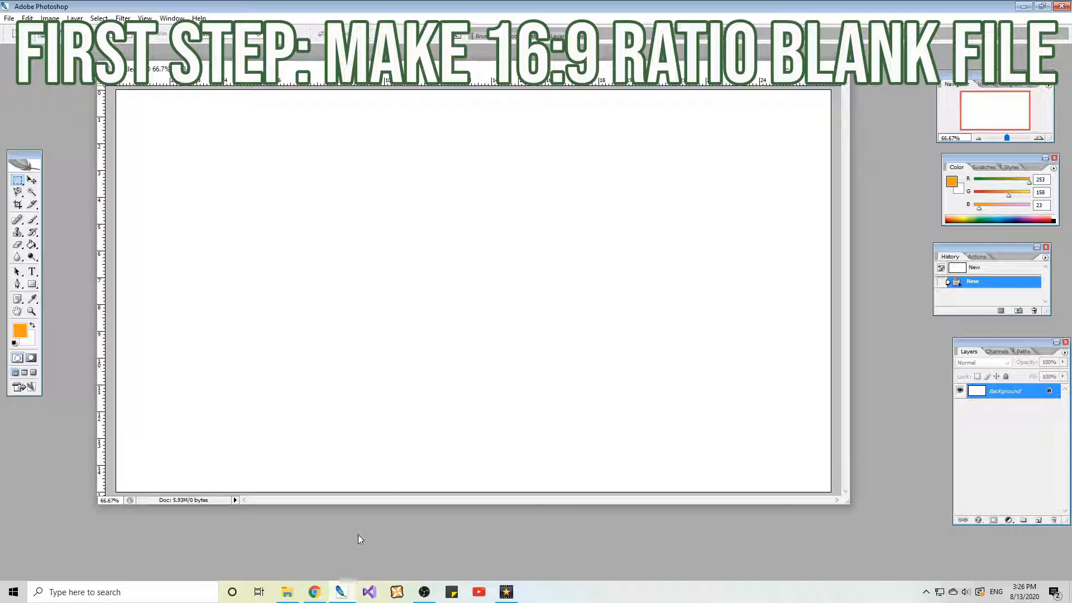
Switch to File Explorer, open the SPEED RACER TRAIN MEME video and seek to a frame of the airborne car for a screenshot.
click(289, 593)
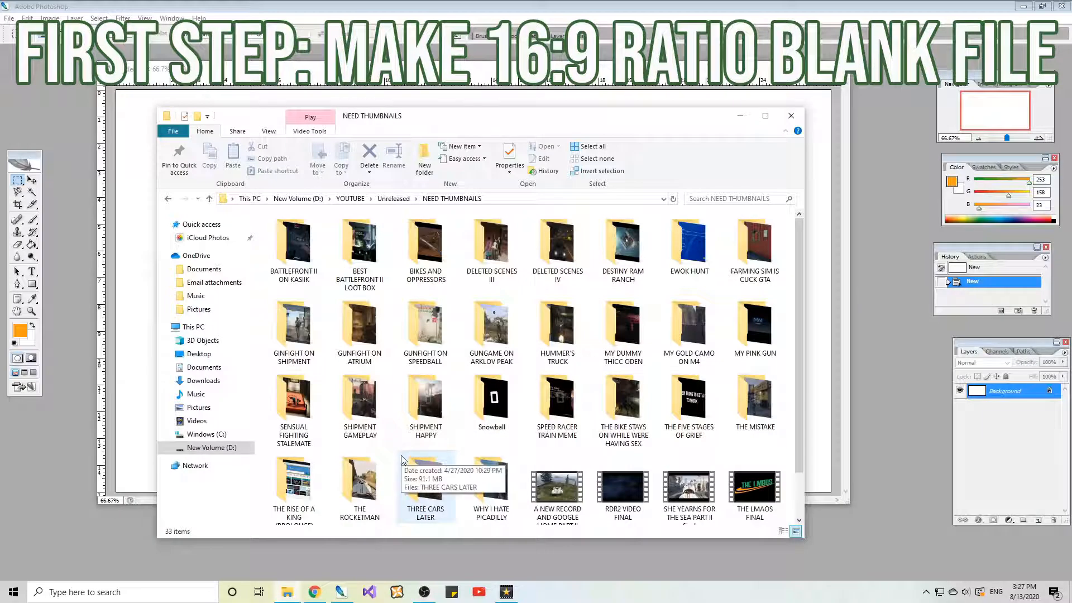
scroll(402, 463, down, 2)
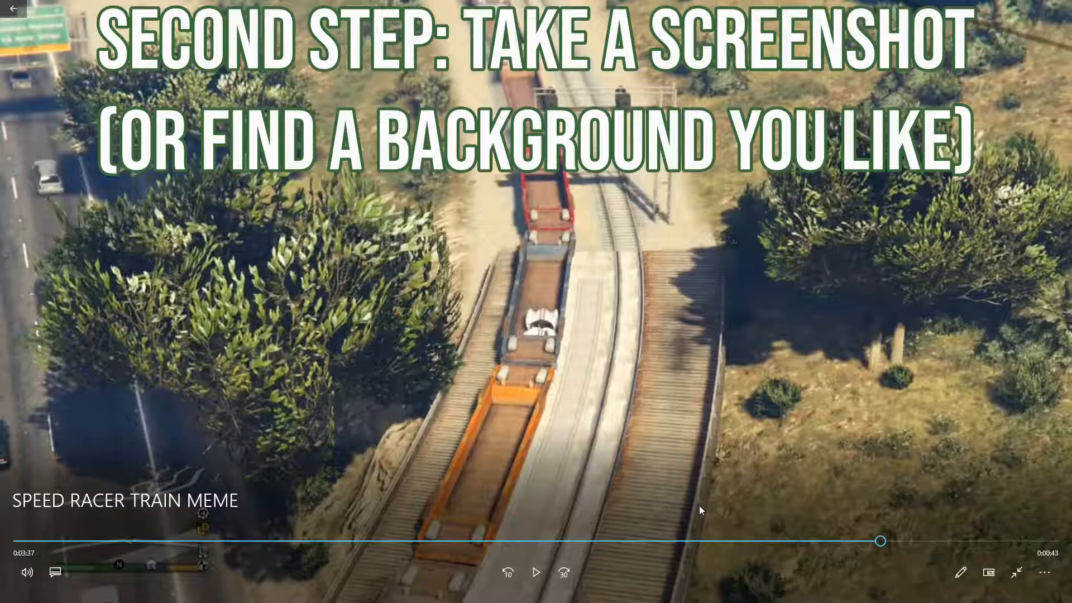
drag(881, 541, 858, 540)
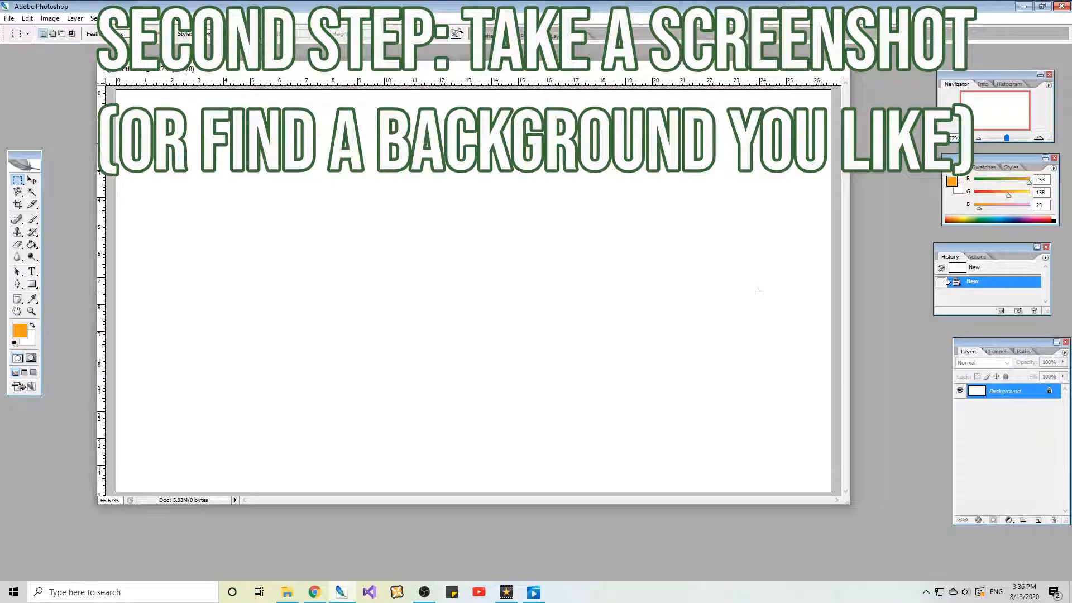
Back in Photoshop, paste the video screenshot as a new layer and enlarge the document window around the canvas.
drag(591, 251, 589, 235)
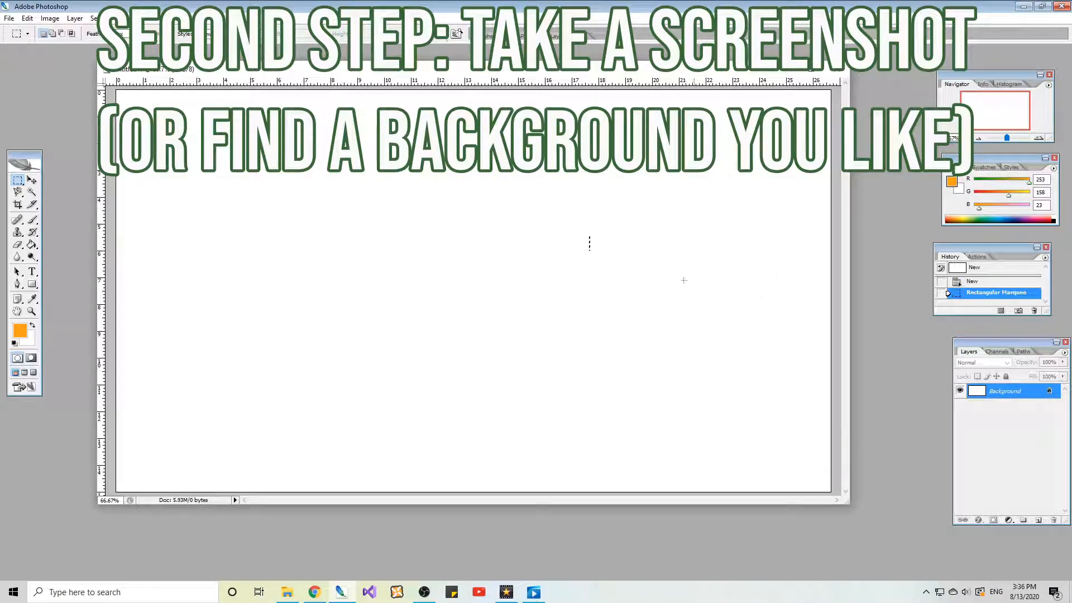
click(32, 180)
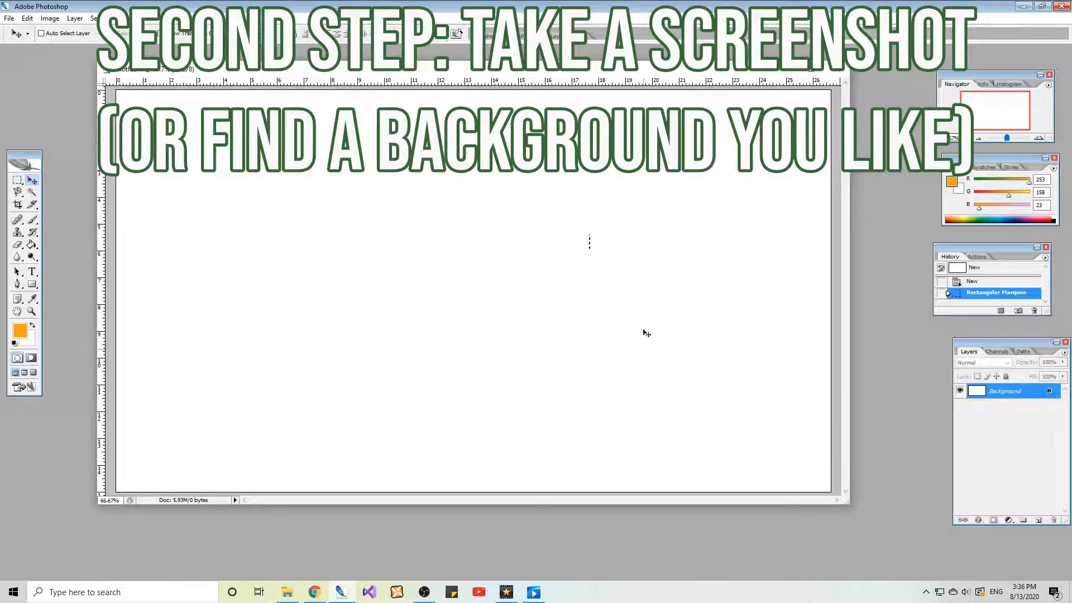
key(ctrl+d)
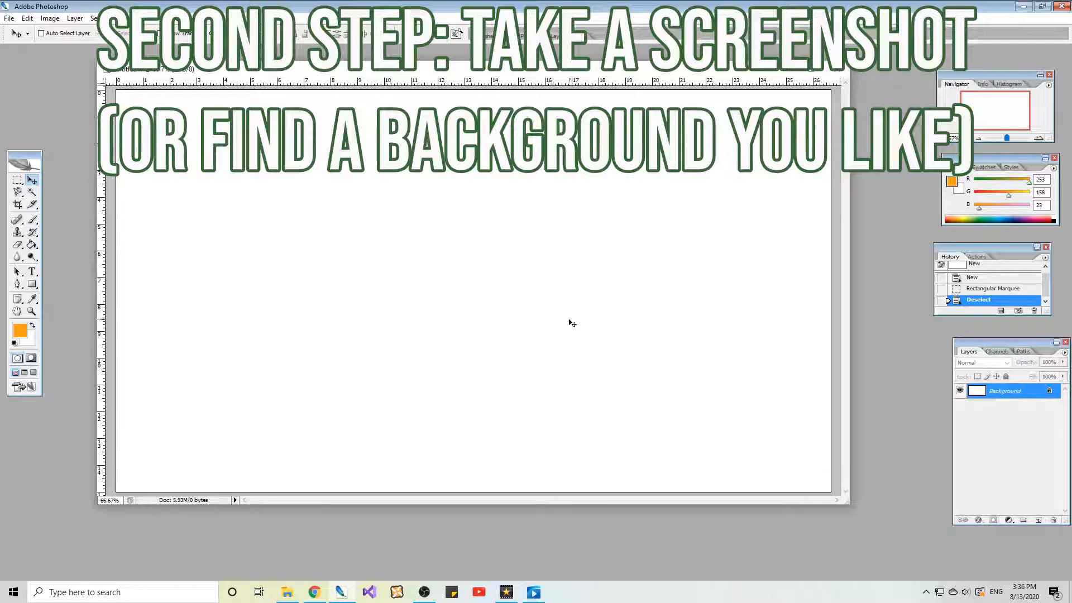
key(ctrl+v)
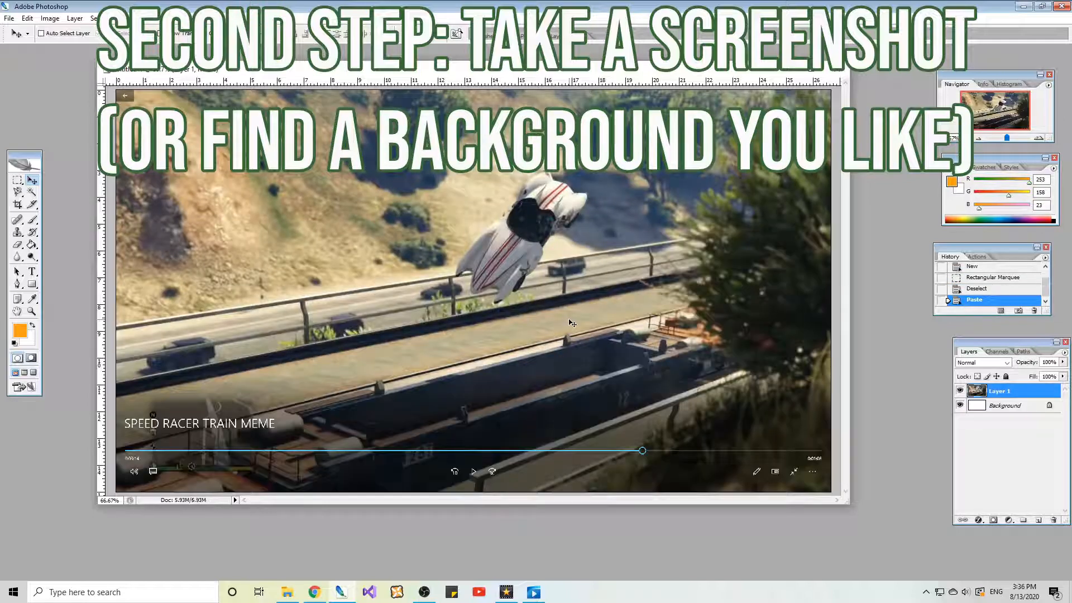
drag(845, 500, 869, 520)
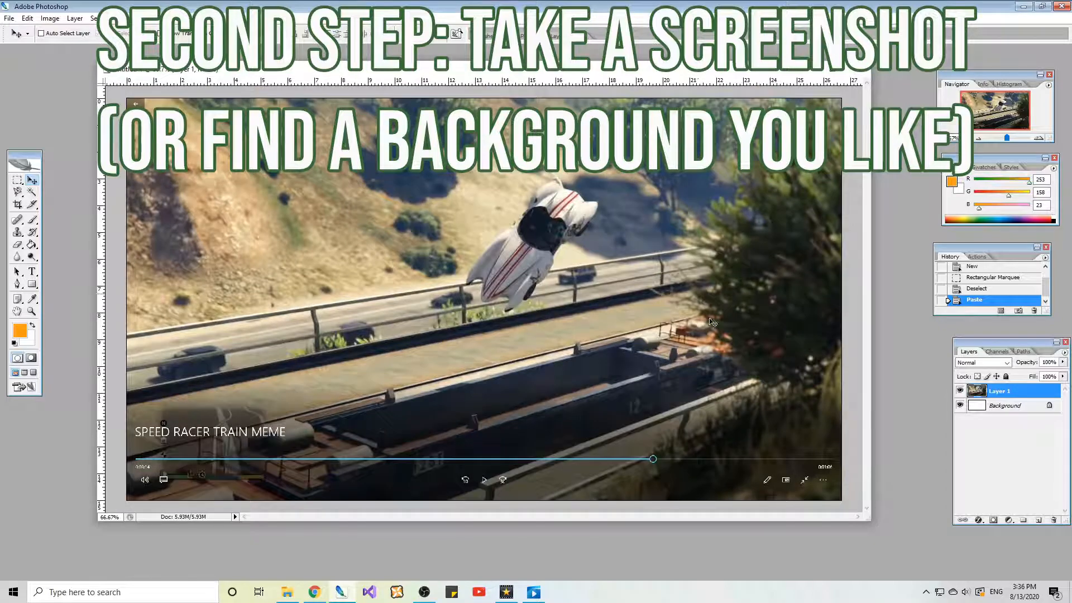
Enlarge the pasted screenshot with Free Transform well beyond the canvas so the airborne car fills more of the frame.
key(ctrl+t)
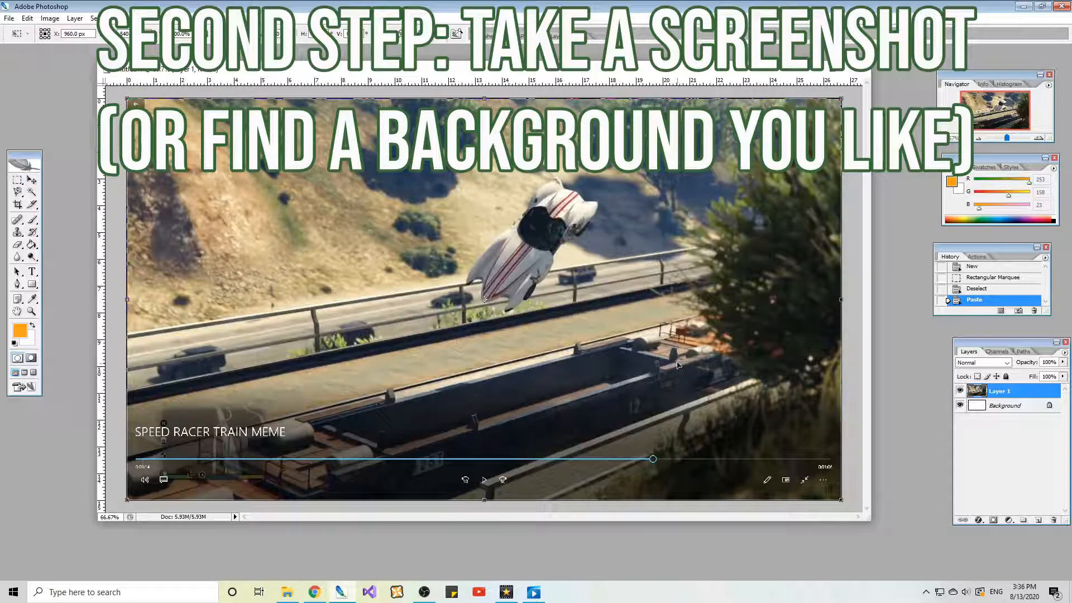
drag(840, 499, 1059, 602)
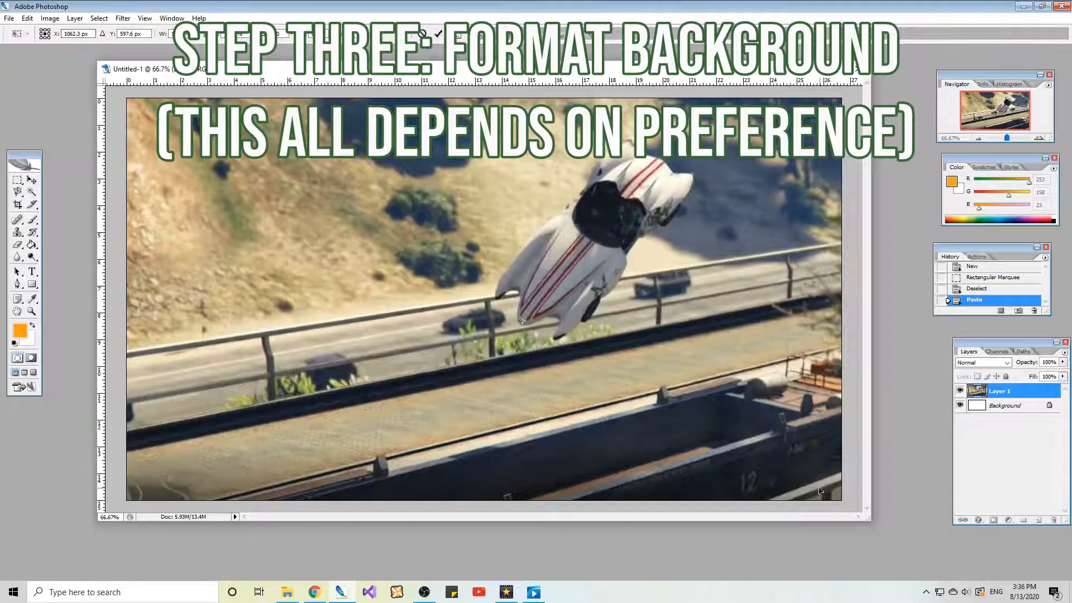
key(Return)
drag(789, 445, 432, 283)
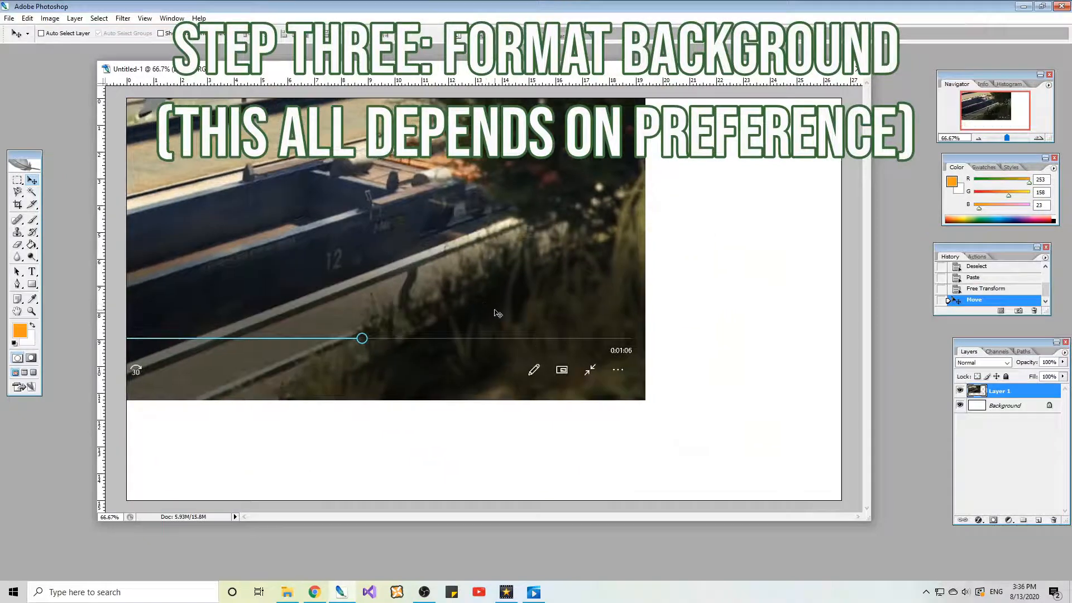
key(ctrl+t)
drag(645, 402, 951, 481)
key(Return)
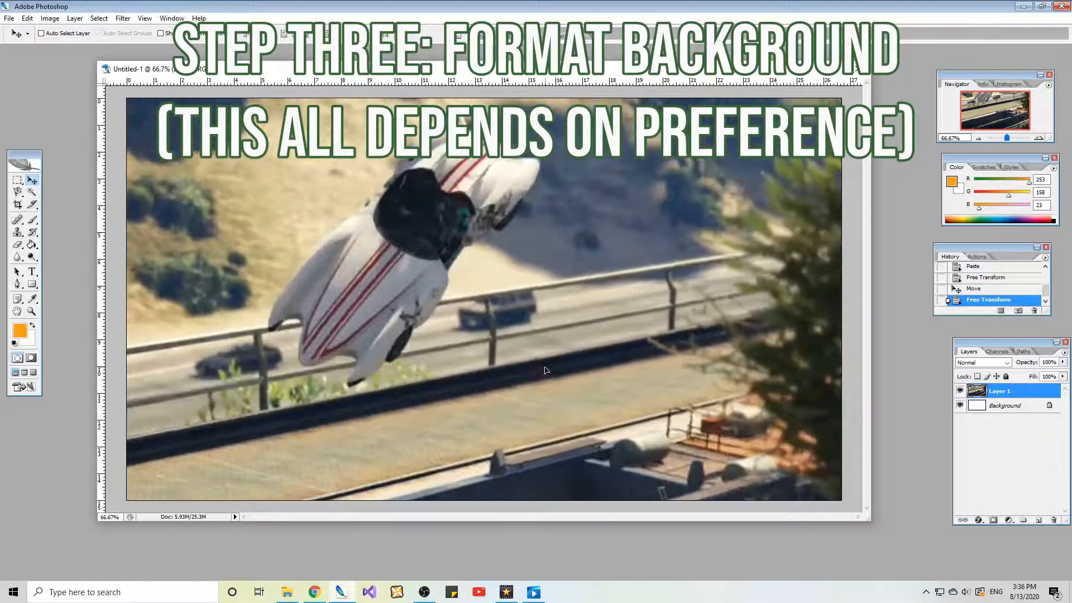
Reposition the enlarged screenshot so the car sits at the left of the canvas and the tree at the right.
drag(803, 282, 655, 309)
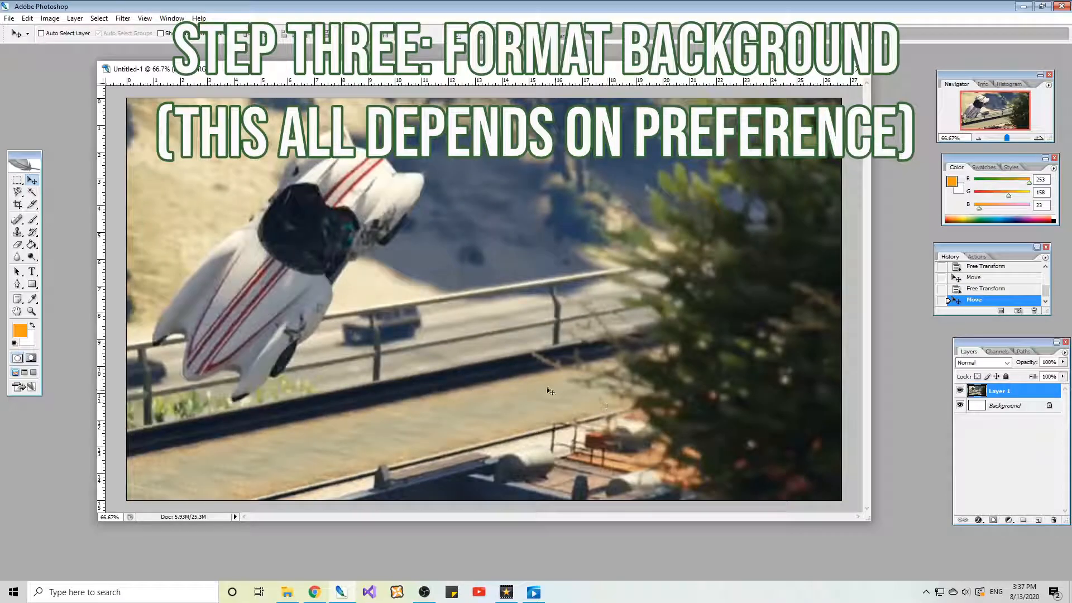
drag(489, 352, 495, 368)
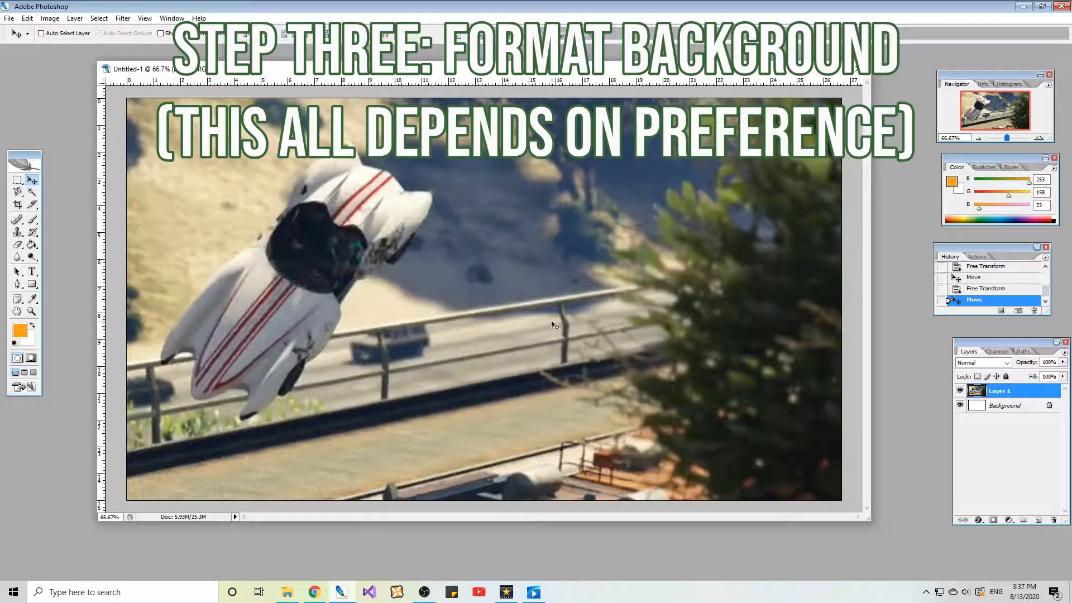
drag(537, 324, 533, 321)
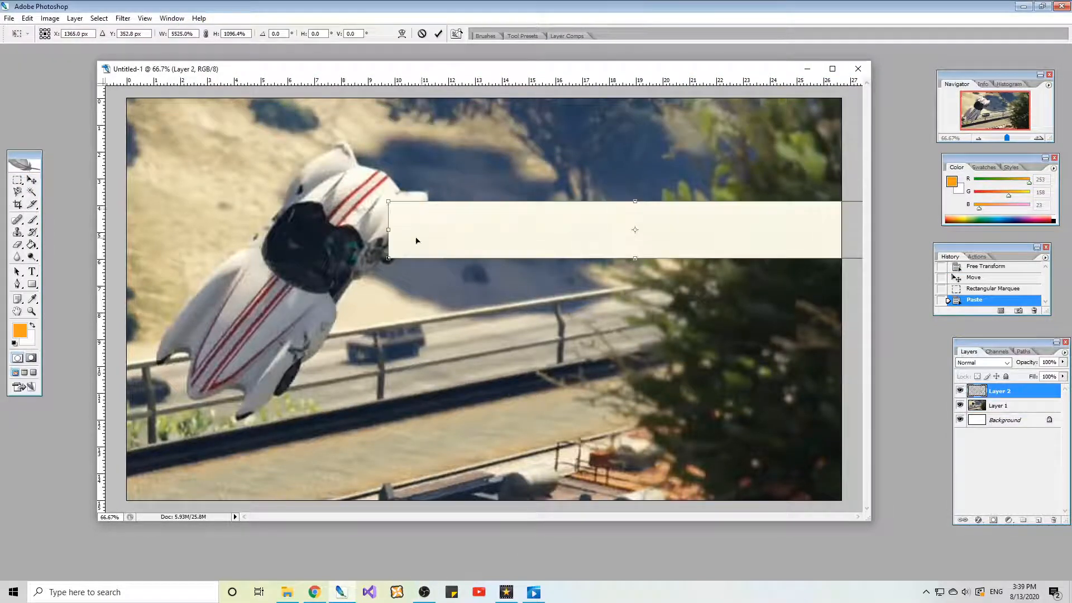
Stretch the white bar across the canvas, tilt it upward to the right and move it up over the car's top.
drag(388, 201, 55, 175)
drag(51, 170, 59, 217)
key(Return)
ctrl+drag(224, 240, 223, 168)
Copy a rectangular area around the car from Layer 1 and paste it as a new layer.
drag(144, 240, 428, 452)
click(1000, 406)
key(ctrl+c)
key(ctrl+v)
Trace the car's outline on the copied layer with the Magnetic Lasso at 100% zoom.
click(22, 191)
key(z)
click(319, 343)
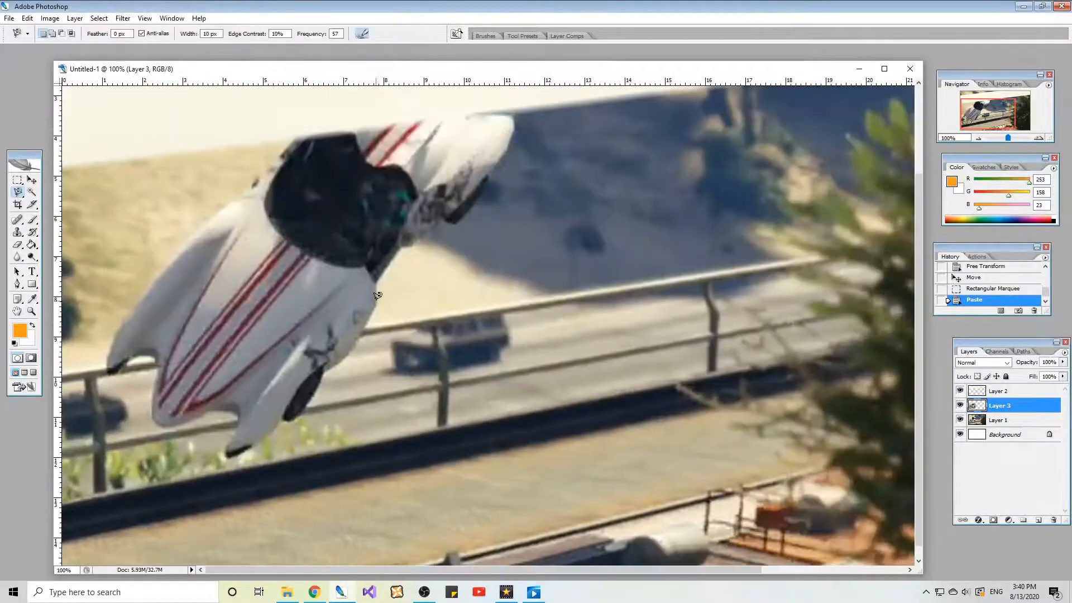
click(377, 297)
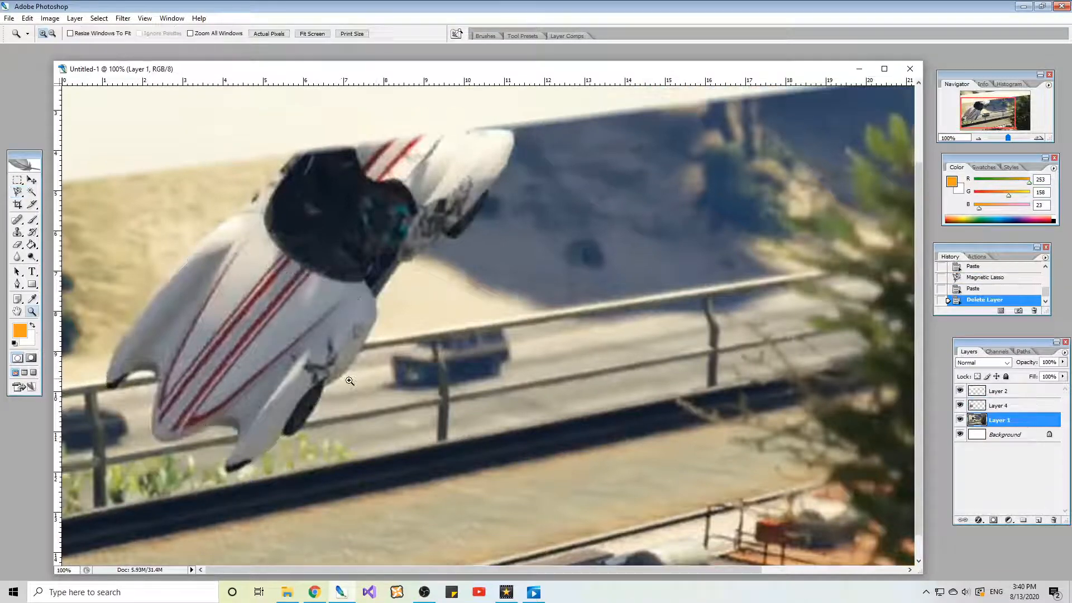
Try moving the white bar down across the car and placing the Layer 4 cut-out above it.
right_click(636, 399)
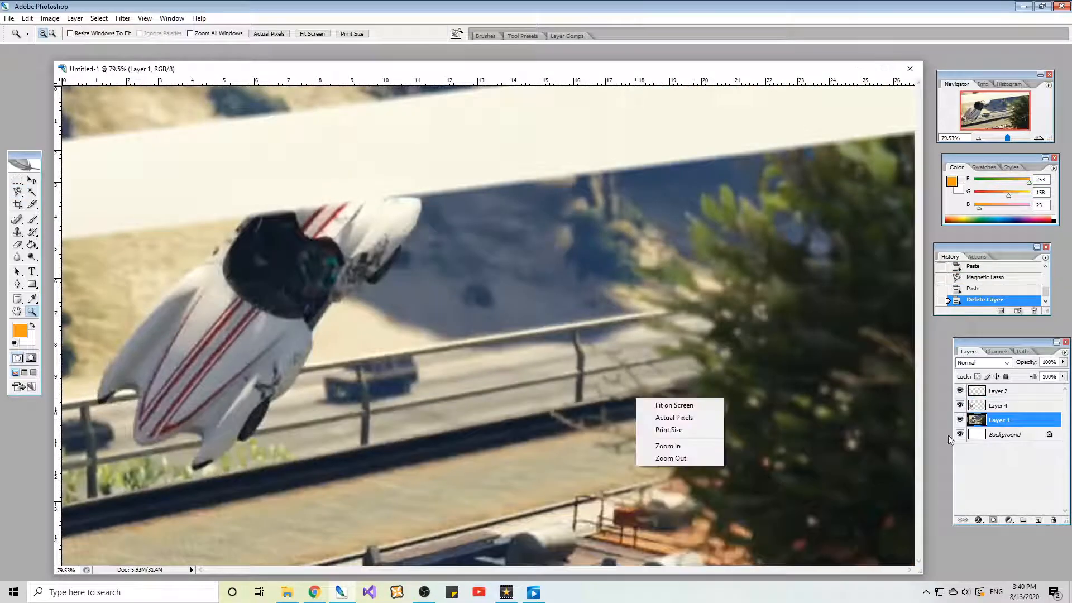
click(1001, 392)
click(32, 180)
drag(486, 140, 486, 349)
drag(1003, 405, 1002, 389)
Undo the layer reordering, the white bar's move and the preceding layer deletion.
key(ctrl+z)
key(ctrl+z)
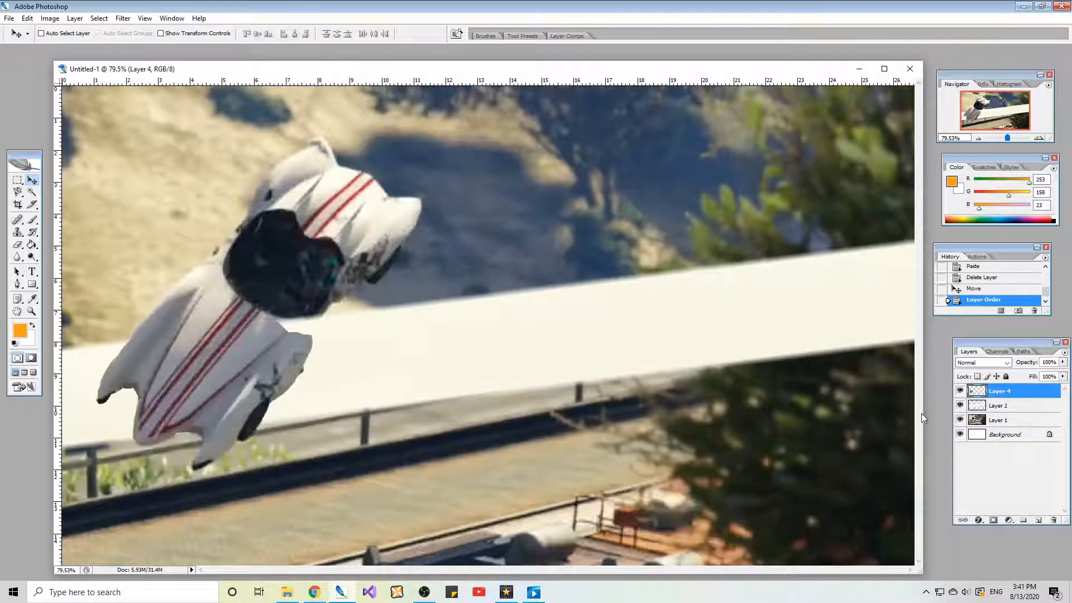
key(ctrl+alt+z)
key(ctrl+alt+z)
key(ctrl+alt+z)
Trace another part of the car with the Magnetic Lasso and place it on its own layer.
key(l)
click(295, 378)
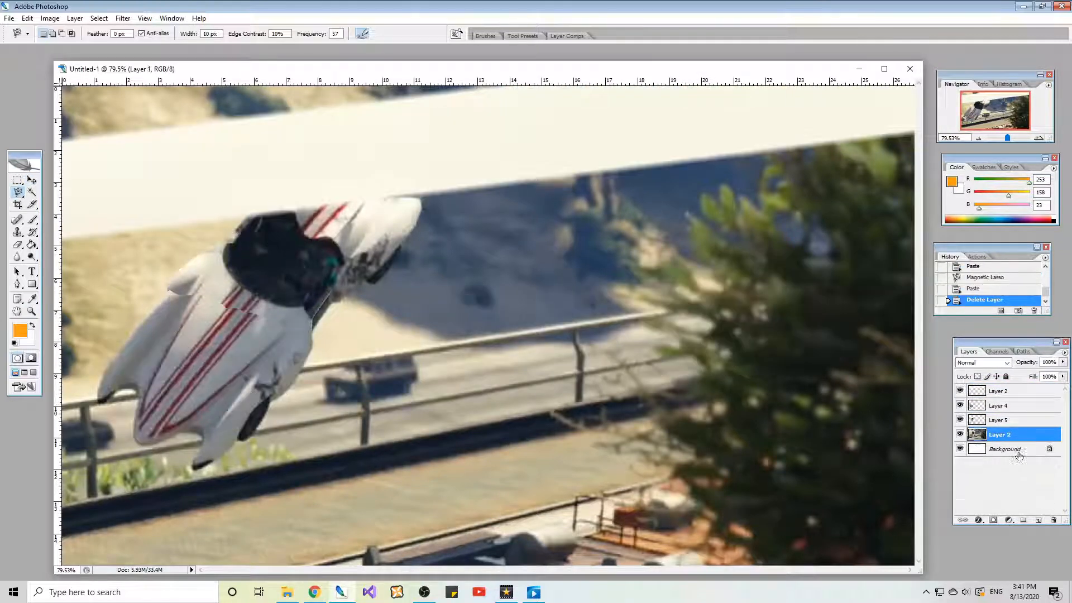
Try placing the white bar's layer beneath the car cut-outs and moving the bar down across the car.
drag(1005, 391, 1008, 427)
click(33, 310)
click(37, 182)
drag(390, 207, 387, 394)
Undo the white bar's move, the layer reordering and the preceding layer deletion.
key(ctrl+alt+z)
key(ctrl+alt+z)
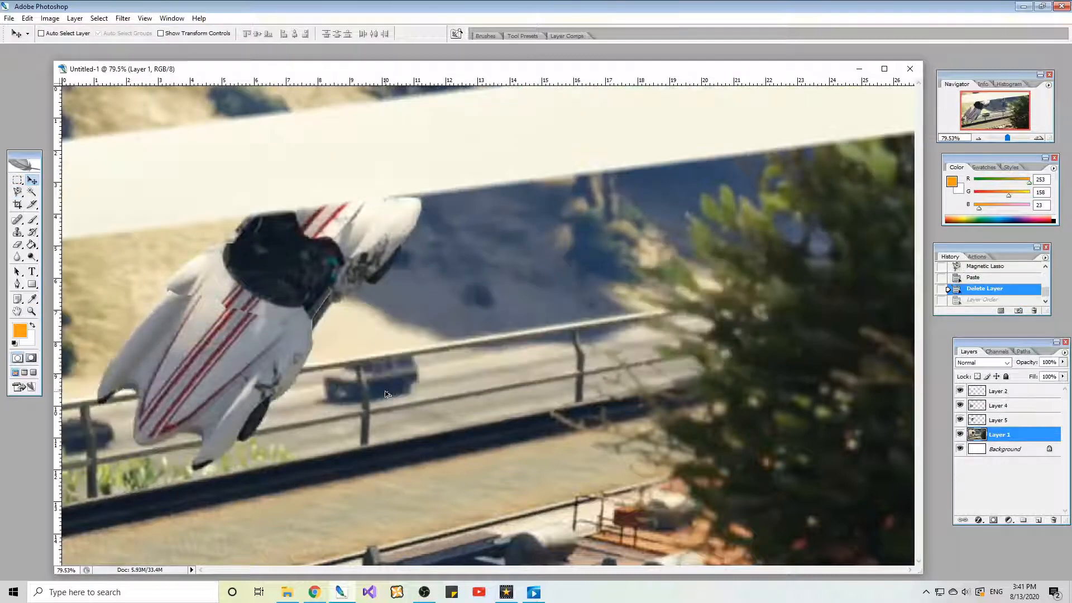
key(ctrl+alt+z)
Reposition the Layer 5 cut-out over the car and delete the Layer 3 copy.
click(1004, 434)
drag(744, 428, 746, 426)
click(1005, 420)
drag(541, 416, 547, 428)
click(1005, 436)
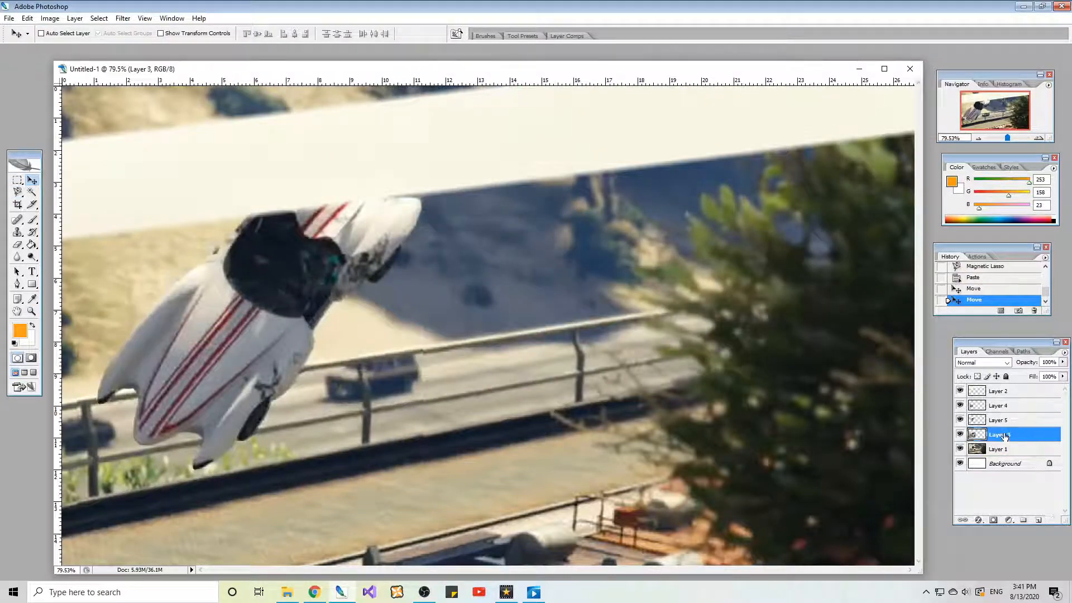
drag(1005, 436, 1053, 520)
Move the white bar down across the car and place its layer directly below the Layer 5 cut-out.
click(31, 311)
right_click(192, 346)
click(217, 352)
click(32, 180)
click(1005, 390)
drag(508, 280, 506, 484)
drag(1002, 390, 996, 427)
mouse_move(619, 335)
mouse_down()
mouse_move(620, 318)
mouse_move(619, 339)
mouse_up()
Give the white bar a slightly steeper tilt with Free Transform.
key(ctrl+t)
drag(703, 218, 701, 204)
key(Return)
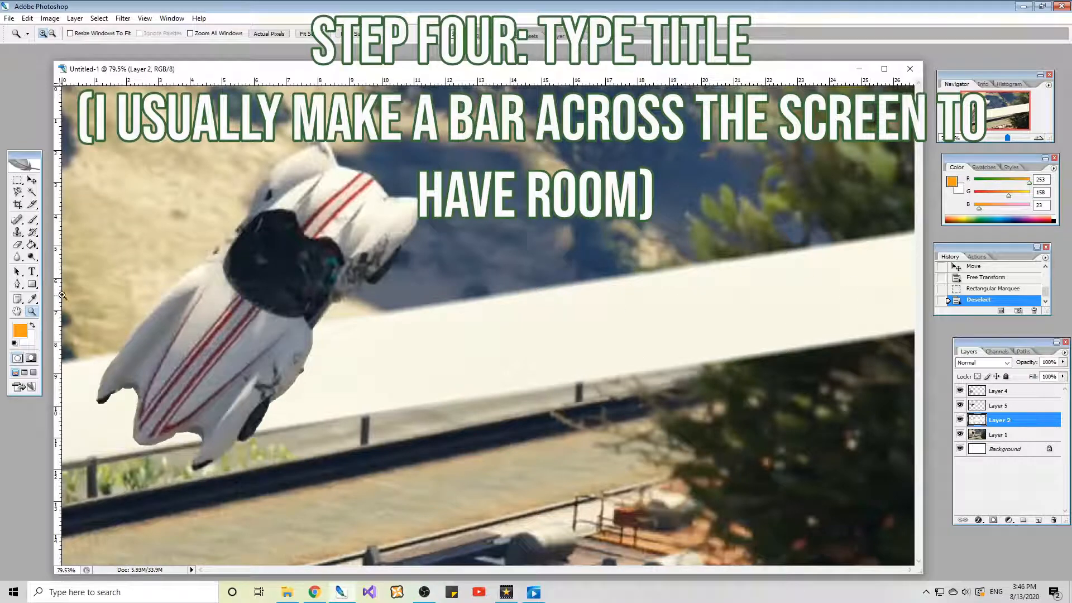
Add the slanted title "SPEED RACER X TRAIN" on the white bar in 172.89 pt Bebas Neue, orange with a black X.
click(32, 271)
click(372, 369)
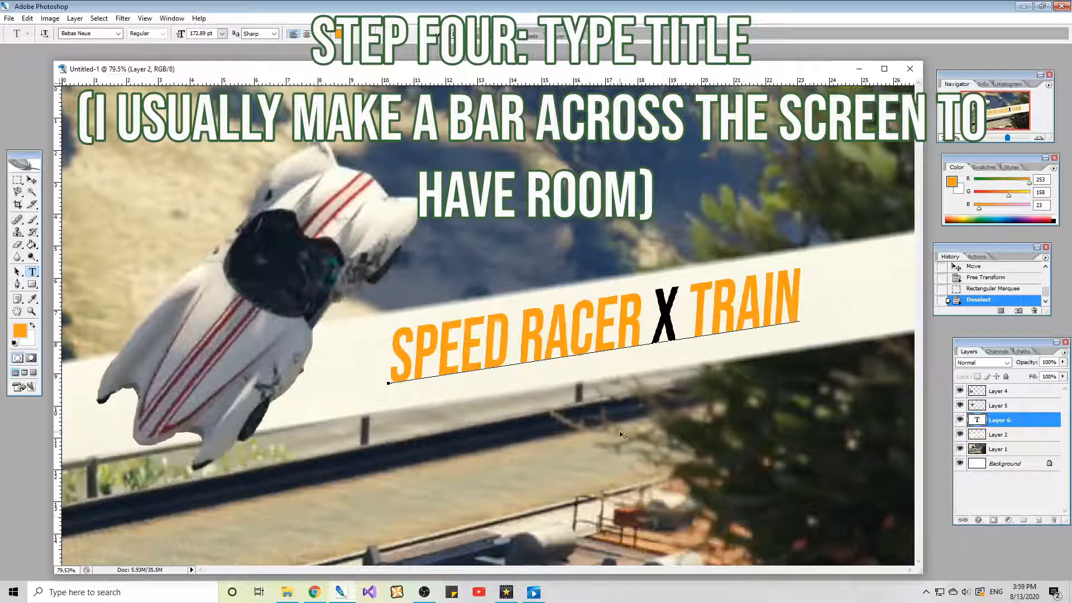
key(Tab)
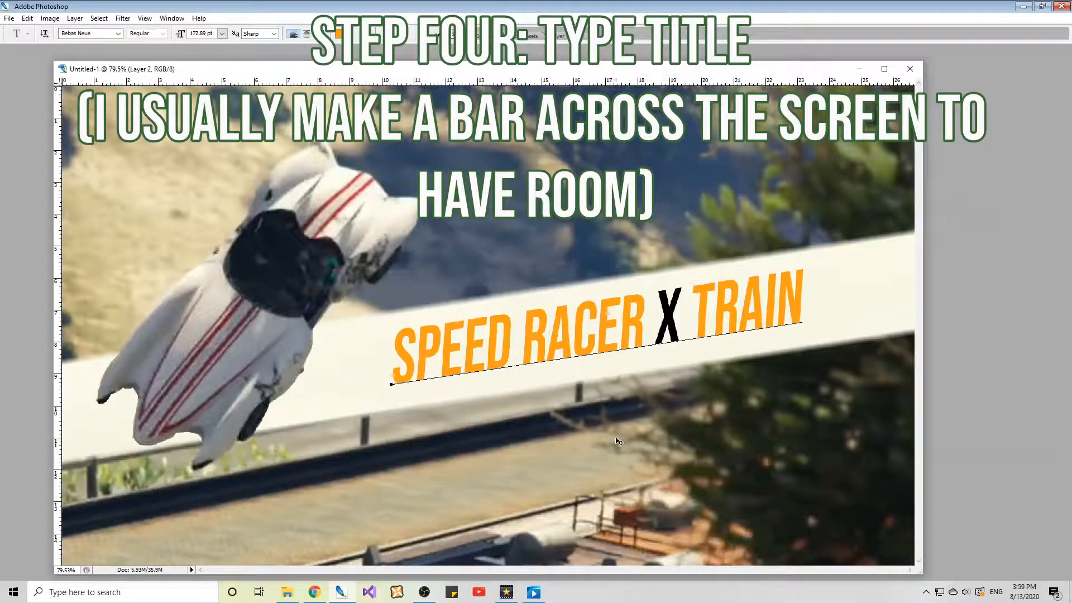
key(Tab)
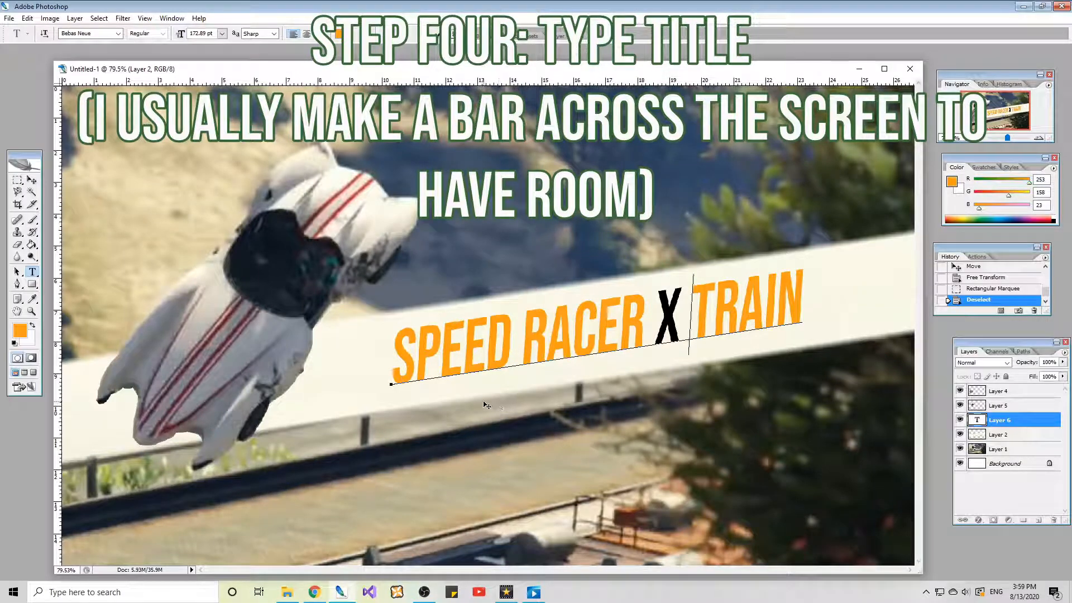
Shift the title slightly toward the tree and stretch it a little wider with Free Transform.
drag(497, 409, 506, 411)
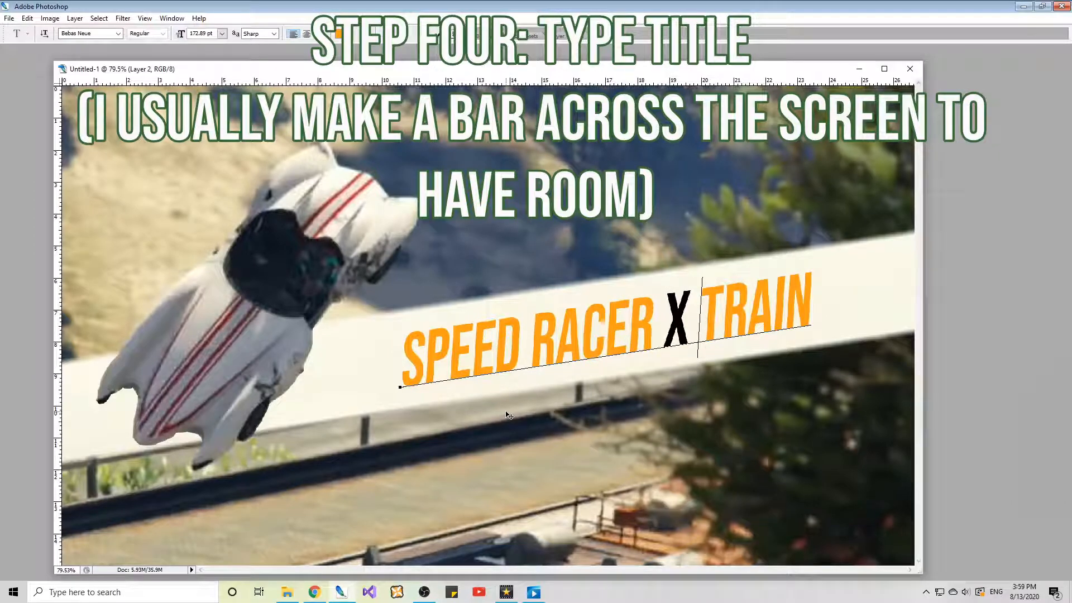
key(ctrl+t)
drag(813, 304, 822, 302)
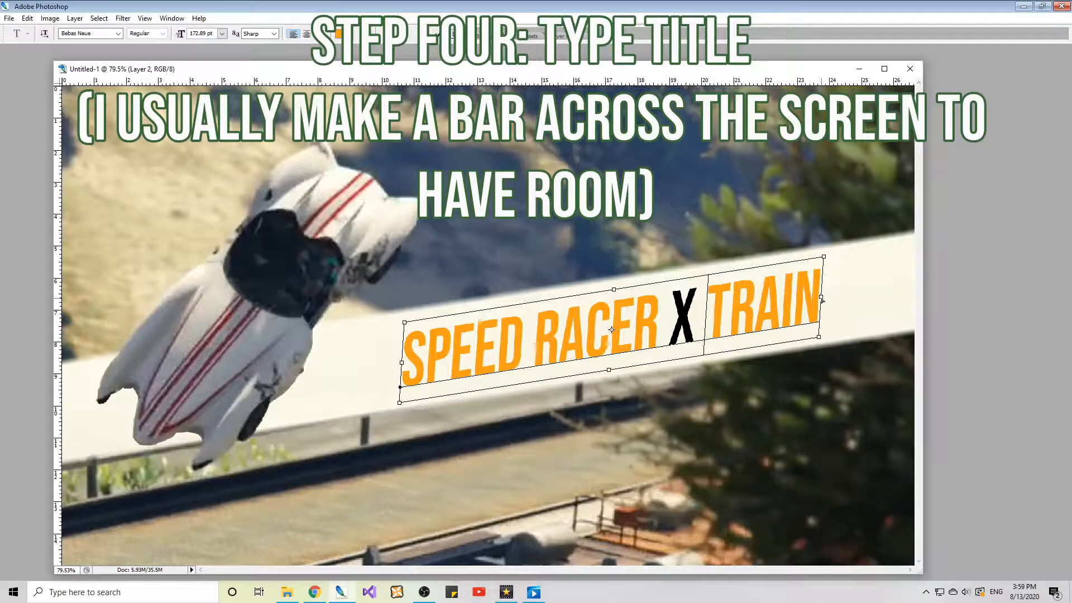
key(Return)
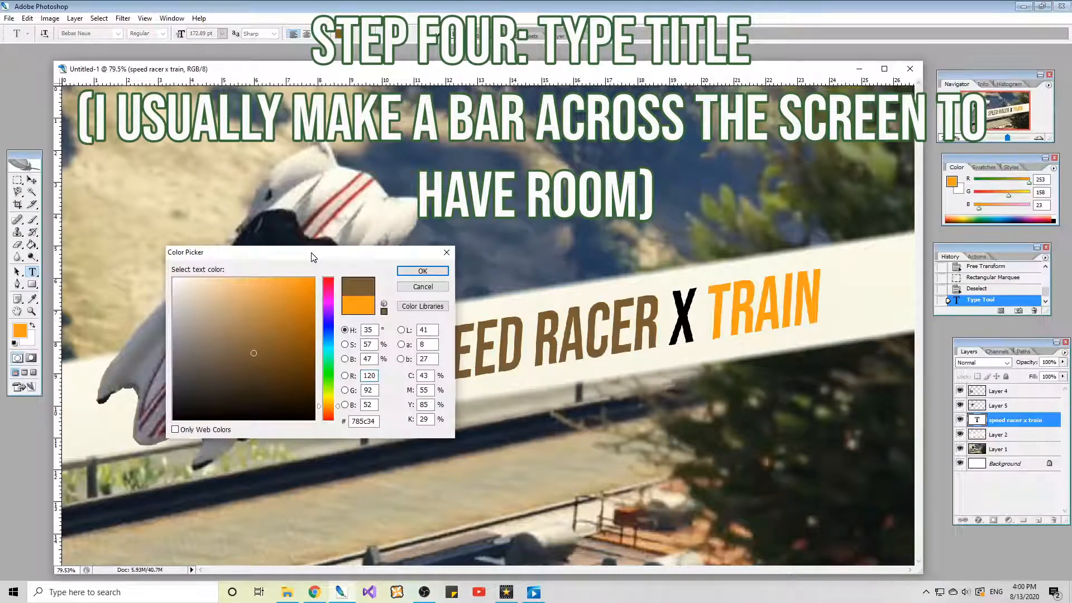
Recolour the words SPEED RACER to a muted green, leaving the X black and TRAIN orange.
drag(311, 256, 235, 111)
click(251, 216)
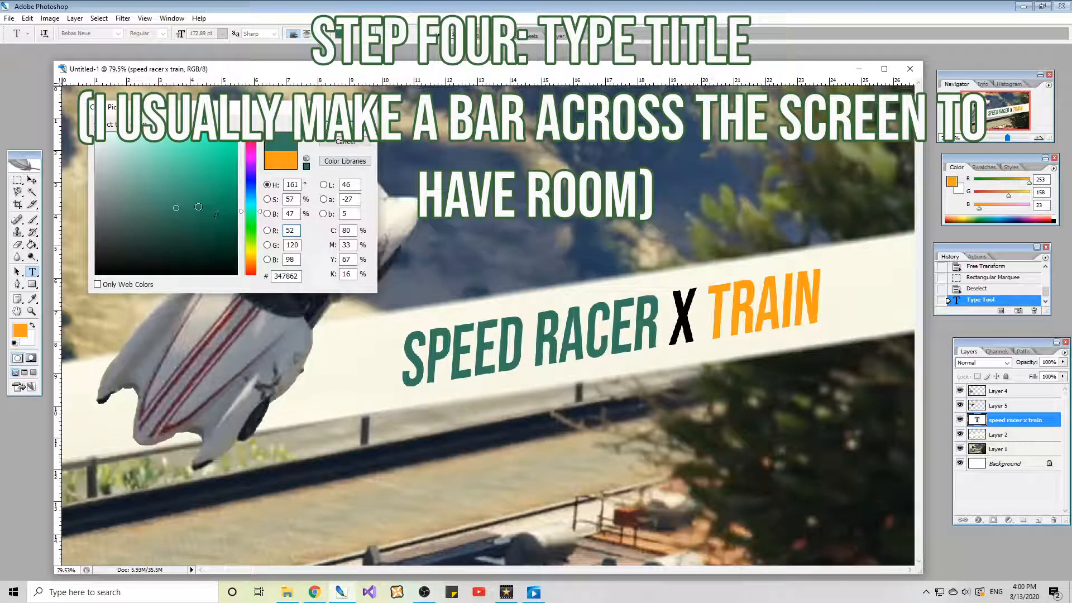
drag(251, 211, 254, 130)
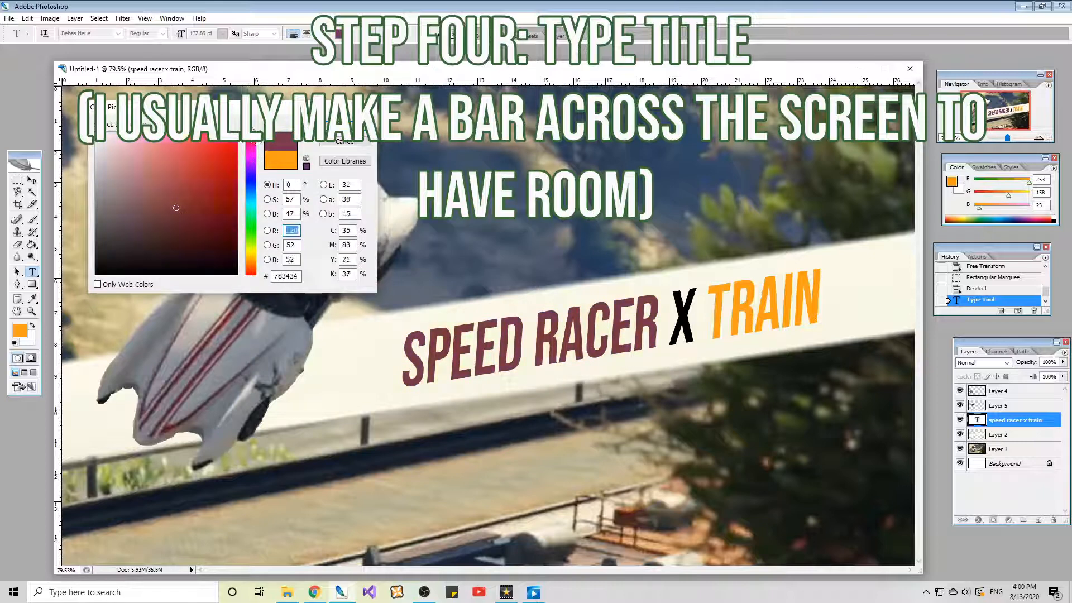
drag(175, 207, 251, 208)
click(168, 203)
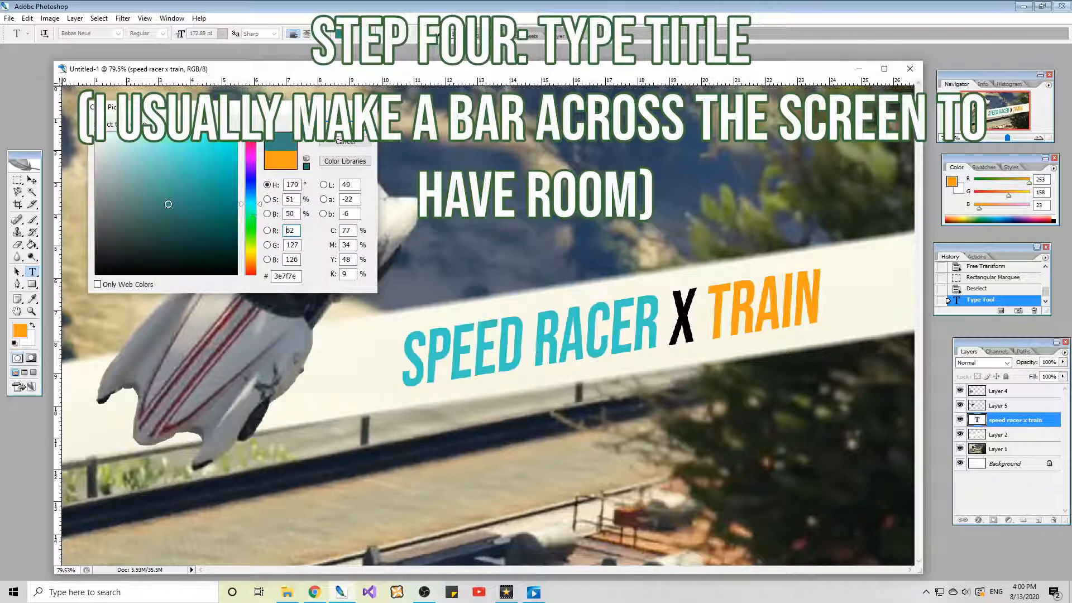
mouse_move(251, 214)
mouse_down()
mouse_move(251, 194)
mouse_move(251, 215)
mouse_up()
drag(167, 195, 167, 200)
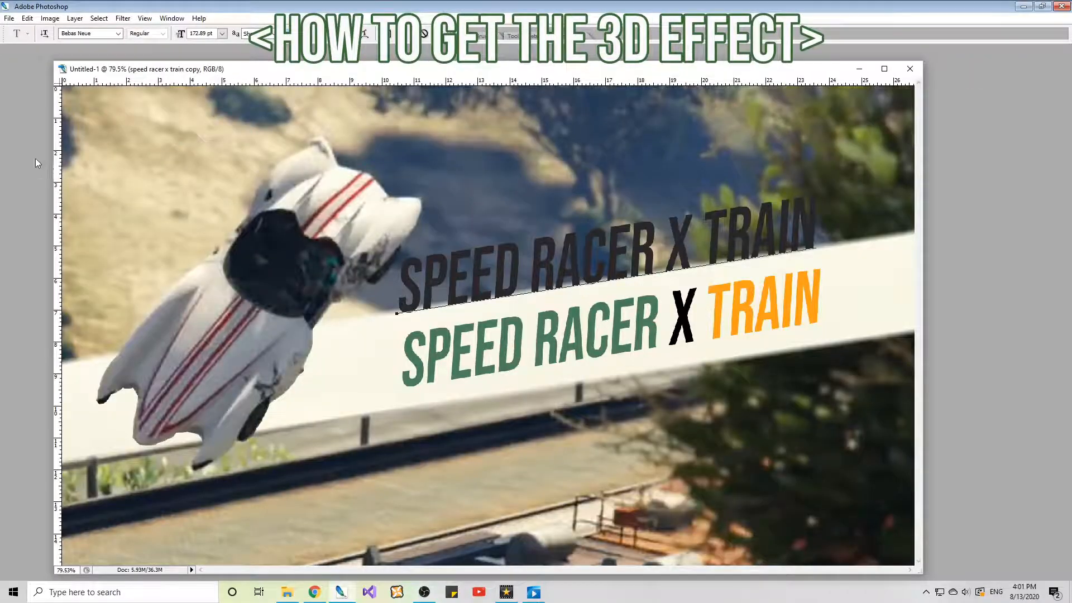
Place the dark title copy beneath the coloured title, offset slightly to the side for a 3D effect.
click(33, 180)
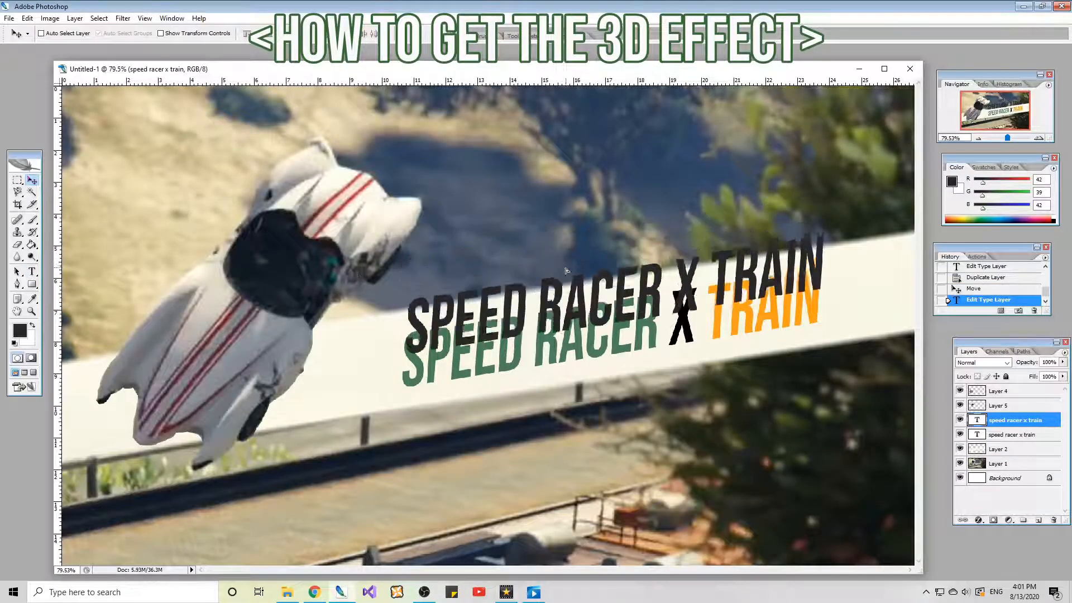
drag(562, 299, 562, 302)
drag(1018, 422, 1012, 440)
mouse_move(729, 417)
mouse_down()
mouse_move(715, 417)
mouse_move(724, 421)
mouse_up()
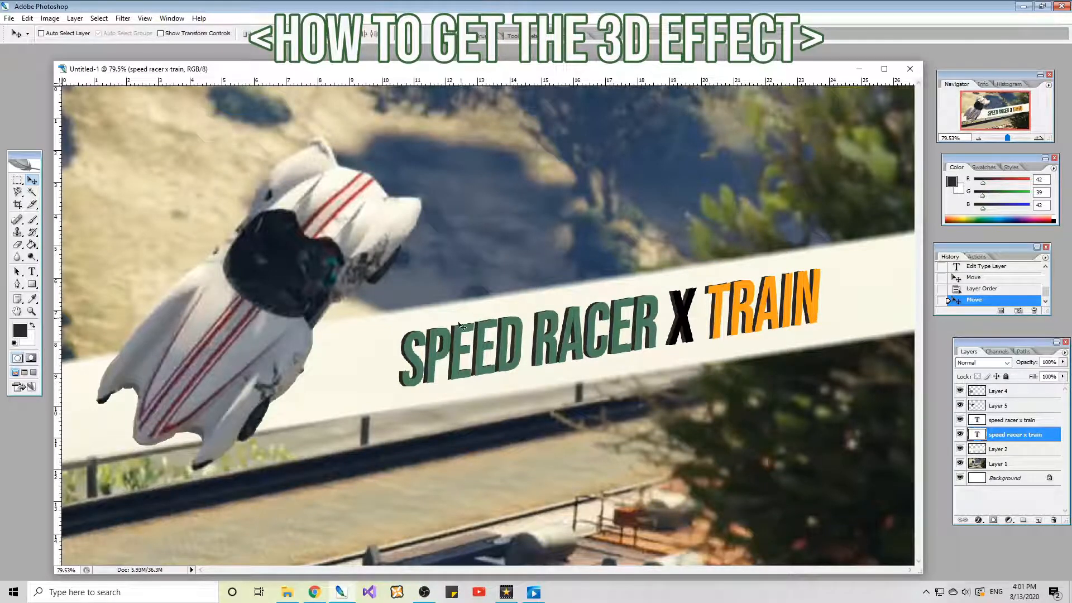
Scale both title layers together to 131.3% so the title fills the white bar.
shift+click(986, 423)
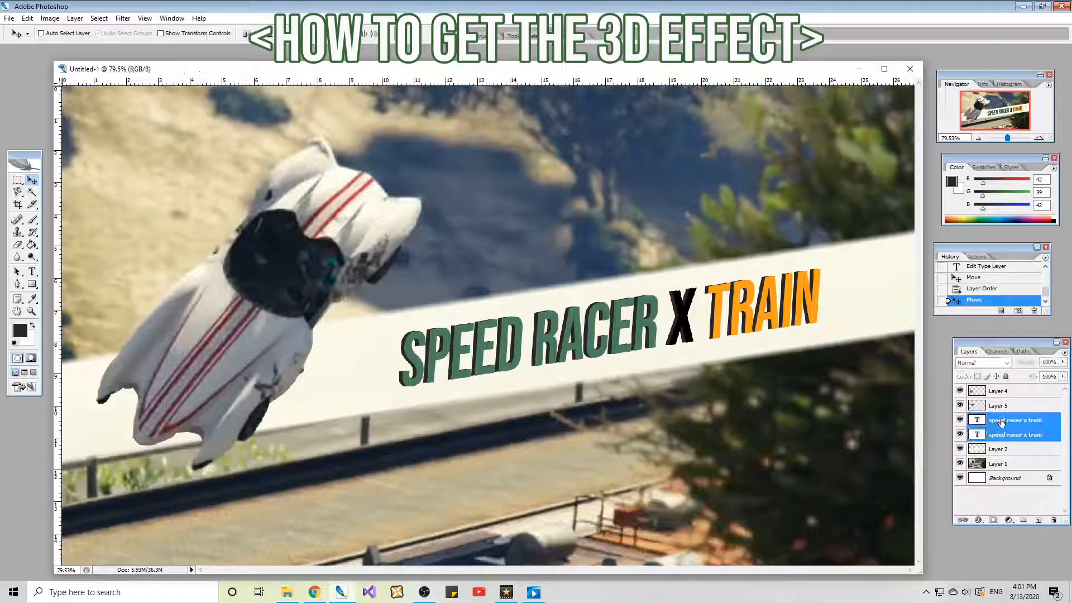
key(ctrl+t)
drag(821, 268, 901, 244)
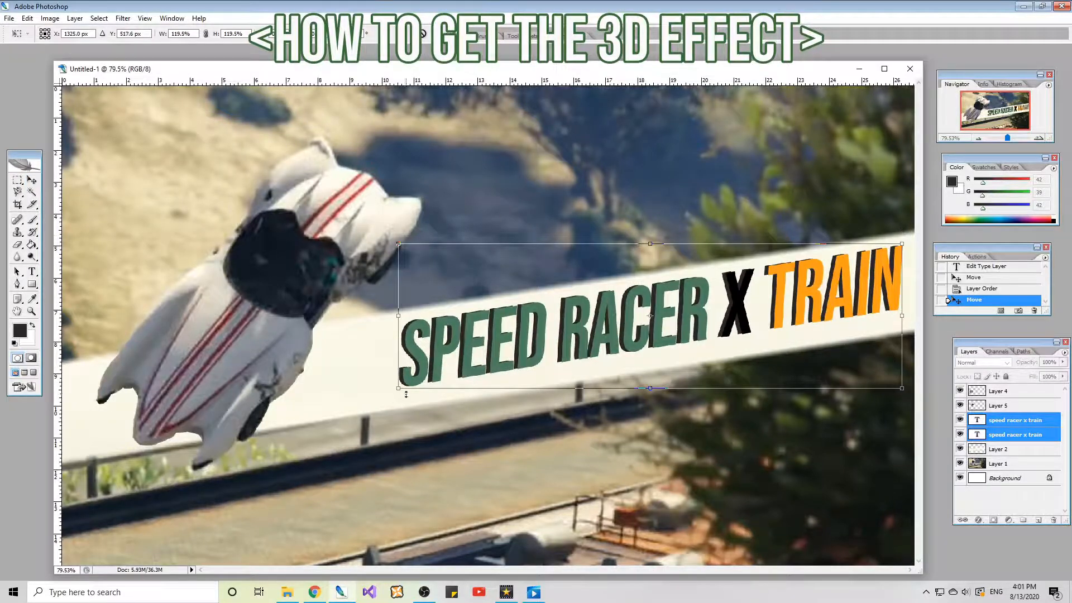
drag(394, 393, 348, 402)
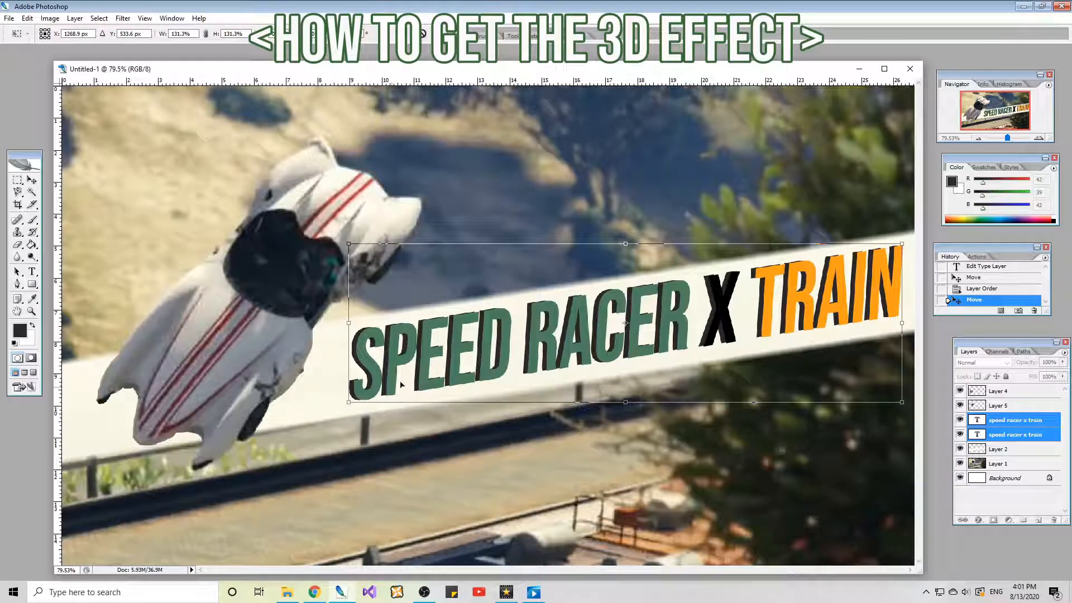
key(Return)
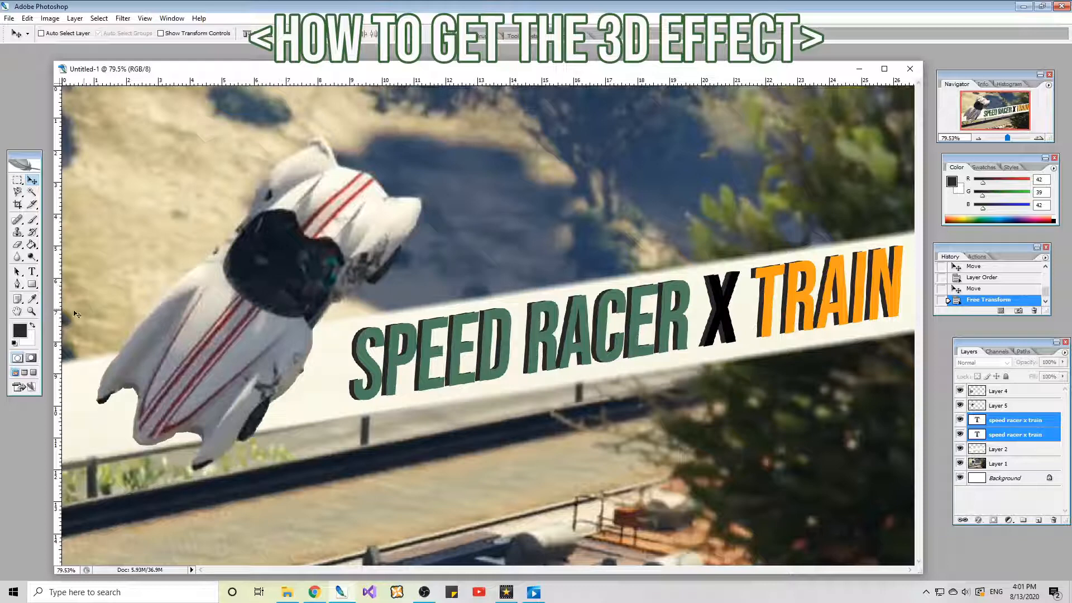
Rasterize the dark title copy's layer for use with the Eraser.
click(1003, 436)
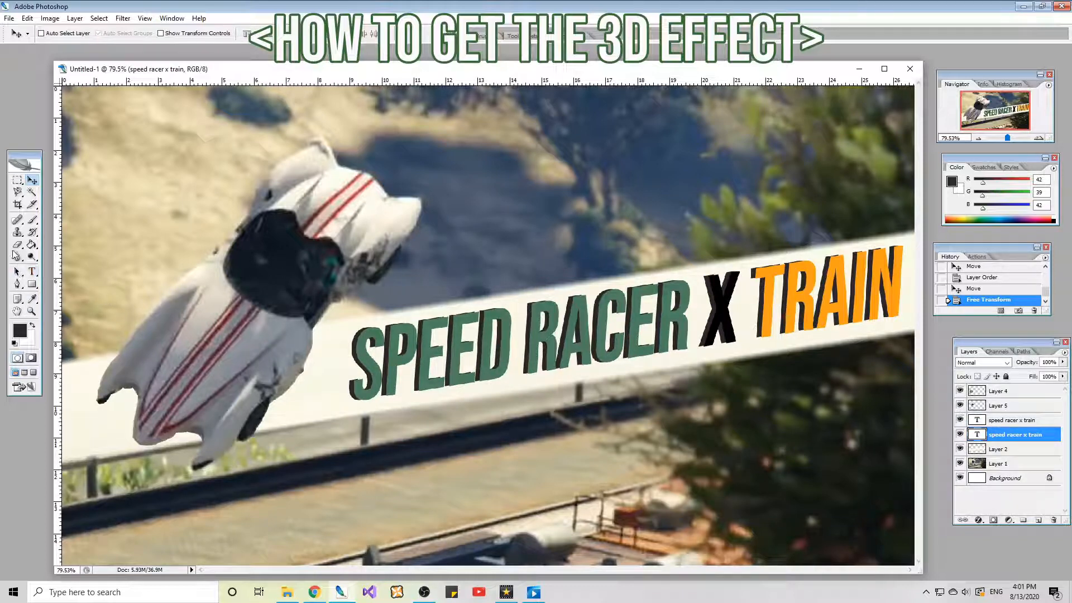
click(19, 245)
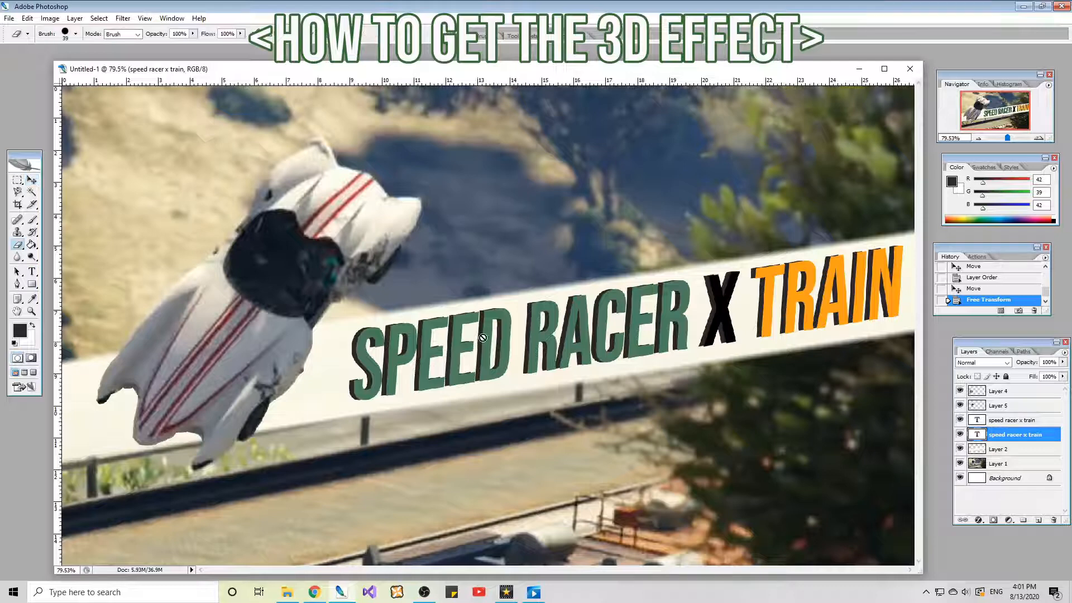
click(498, 318)
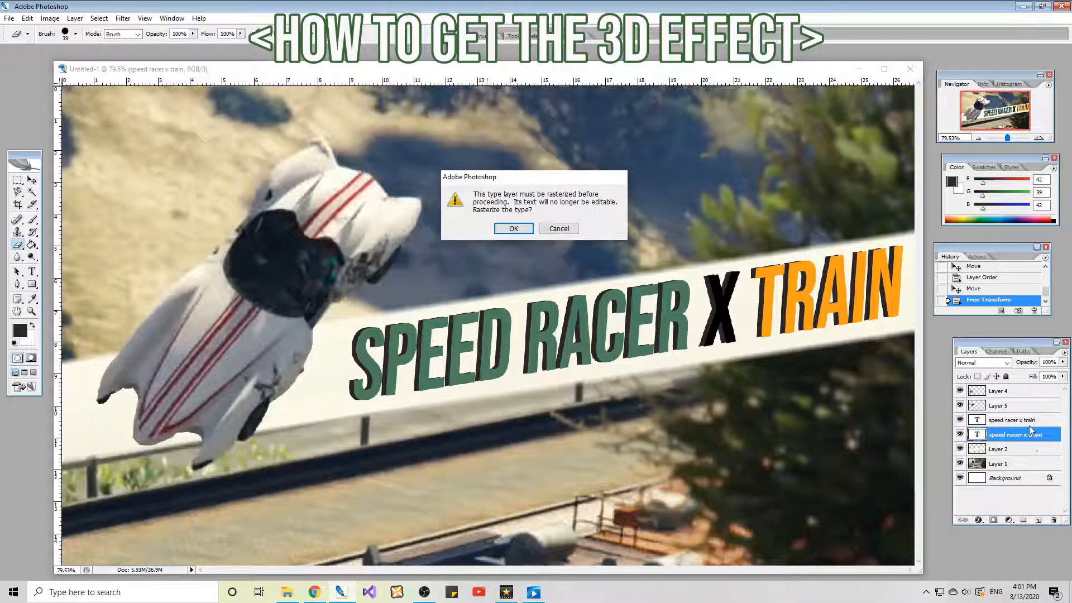
click(510, 227)
Erase the dark copy's edges protruding above the letters of X TRAIN.
key(Tab)
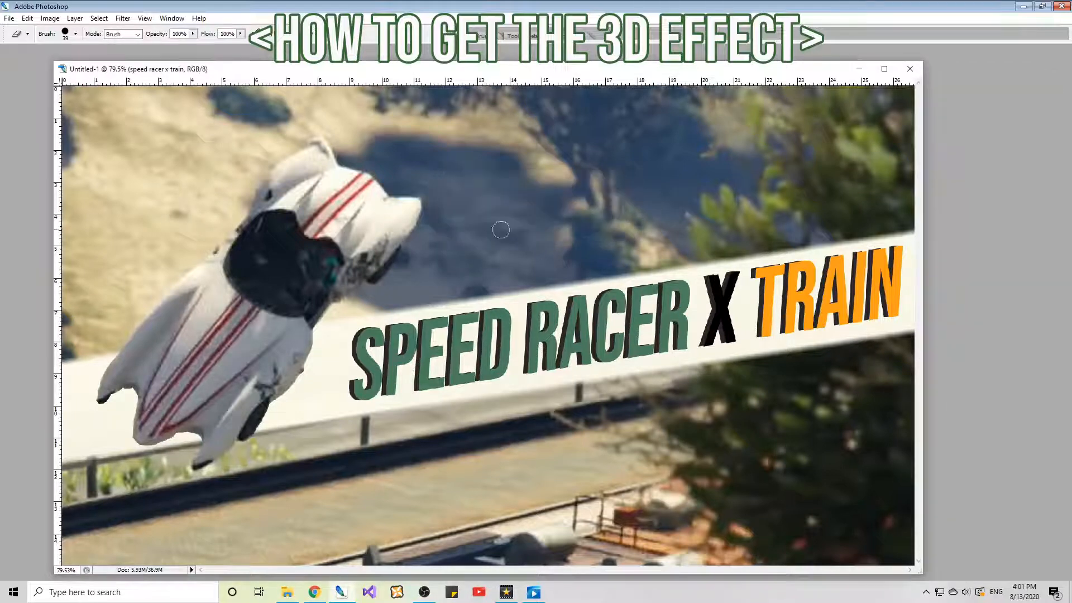
key(Tab)
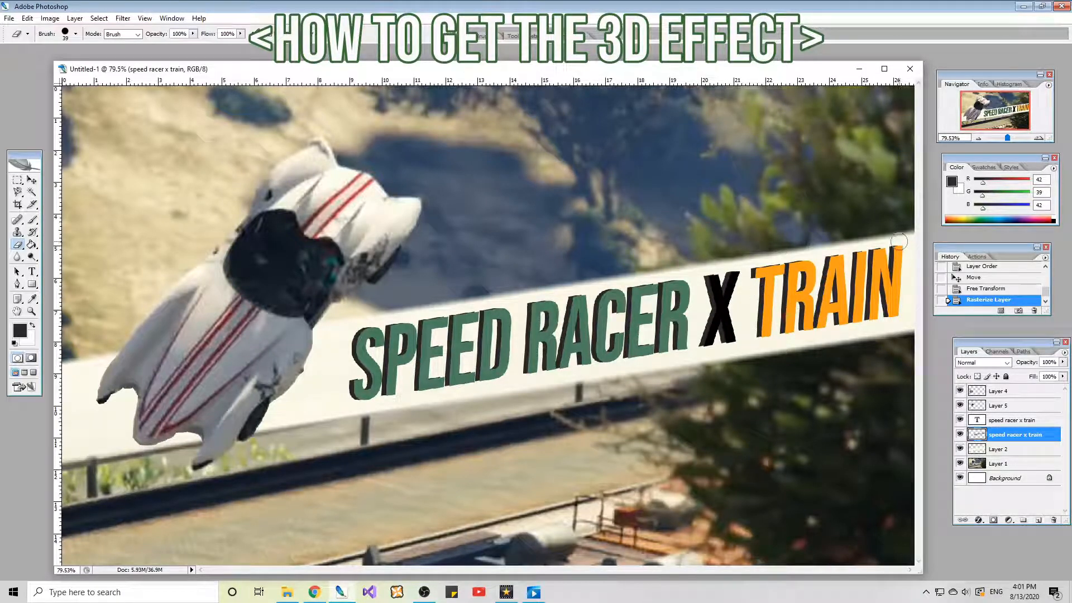
key(Tab)
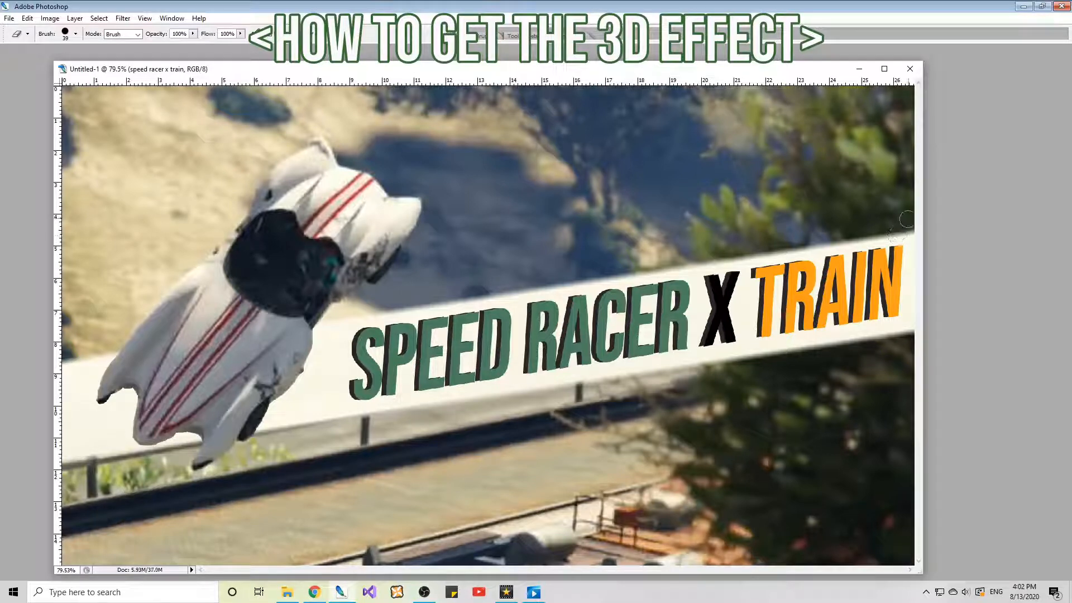
click(876, 241)
click(851, 242)
click(709, 268)
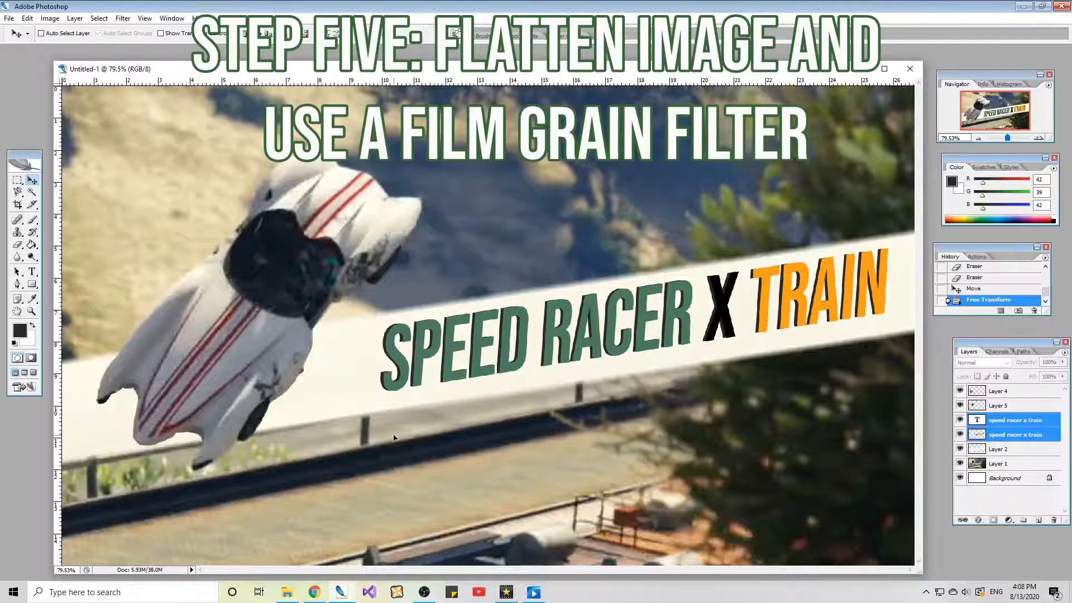
Nudge both title layers slightly on the white bar and flatten the image.
drag(518, 446, 514, 448)
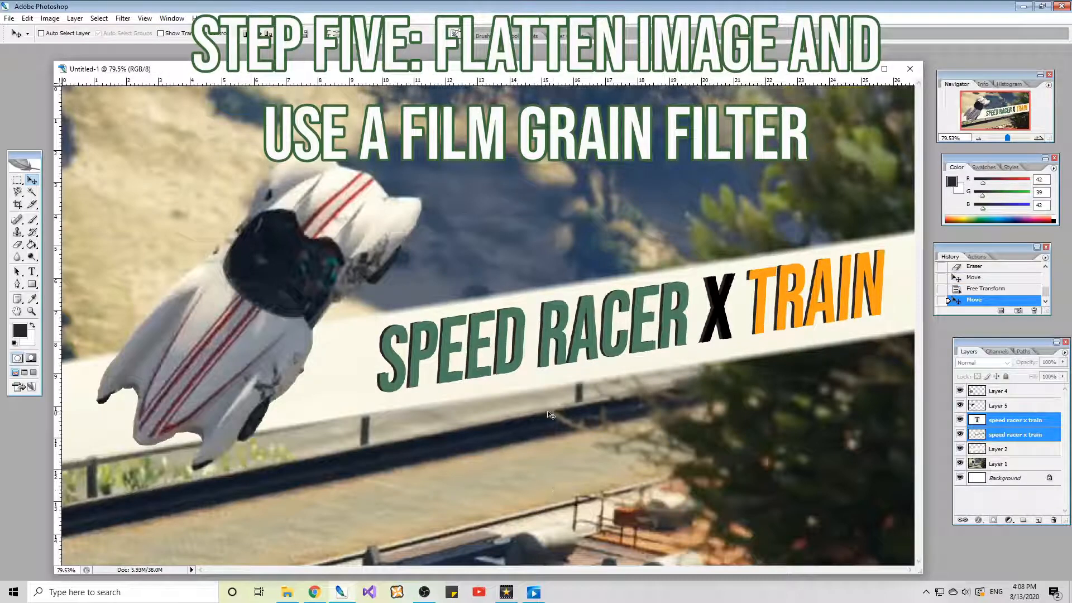
click(123, 18)
click(122, 18)
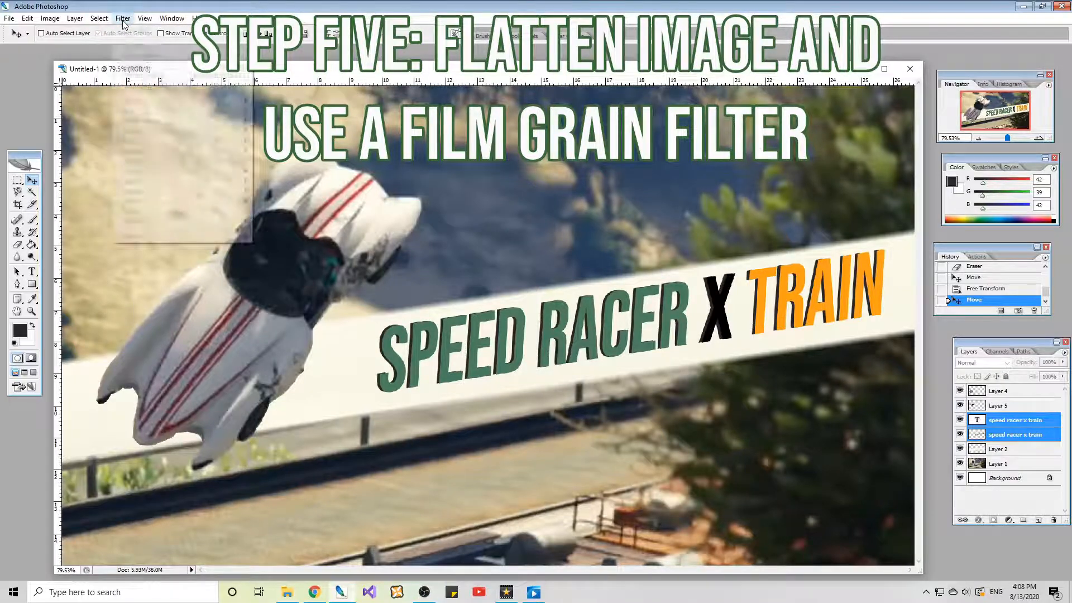
click(75, 18)
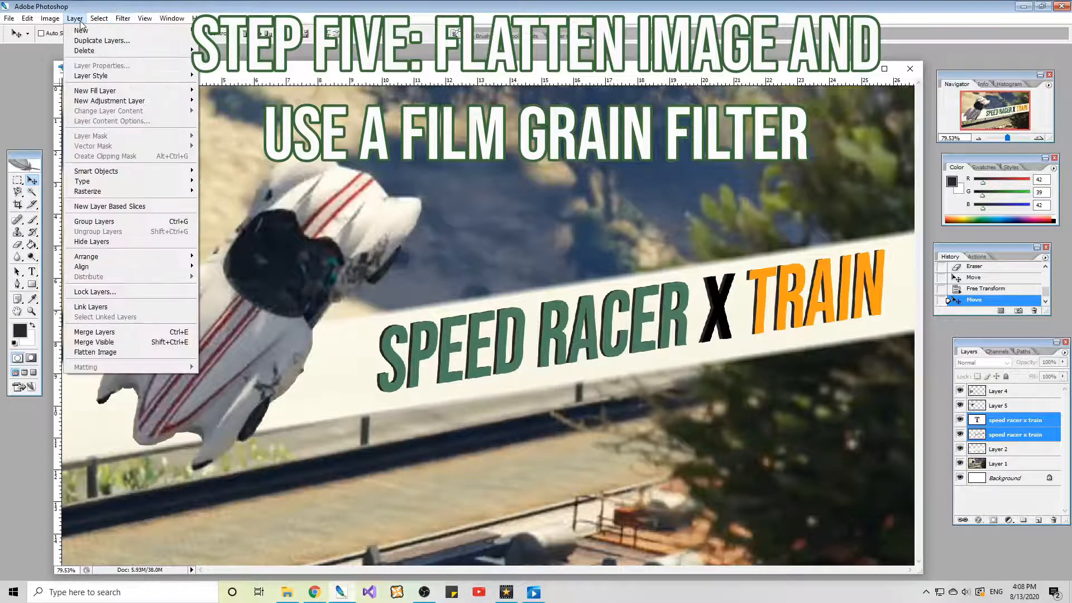
click(95, 351)
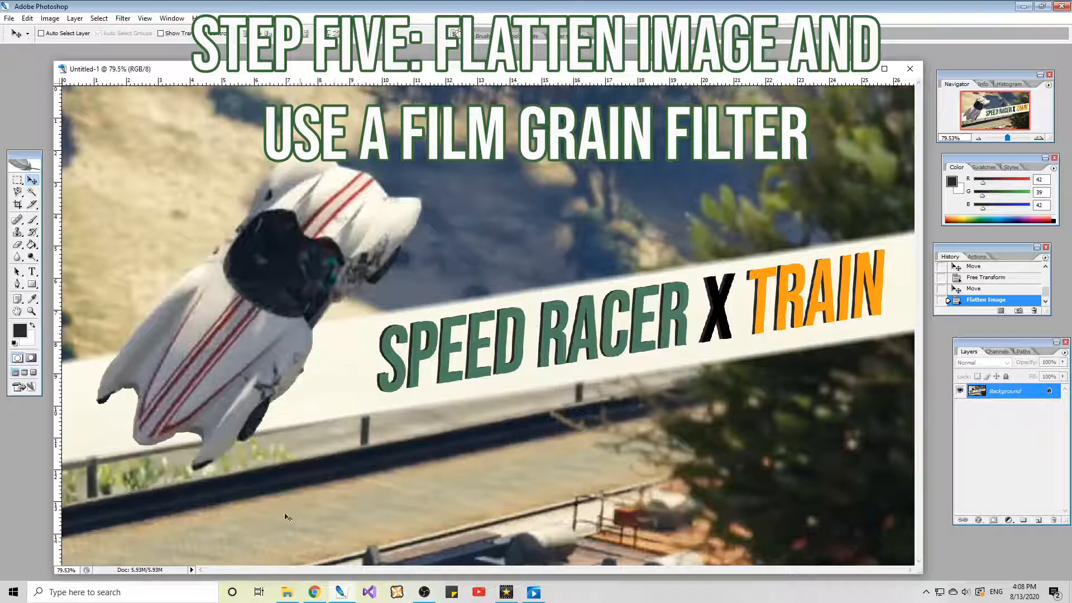
Apply the Film Grain filter to the flattened image with Grain 1, Highlight Area 2 and Intensity 1.
key(e)
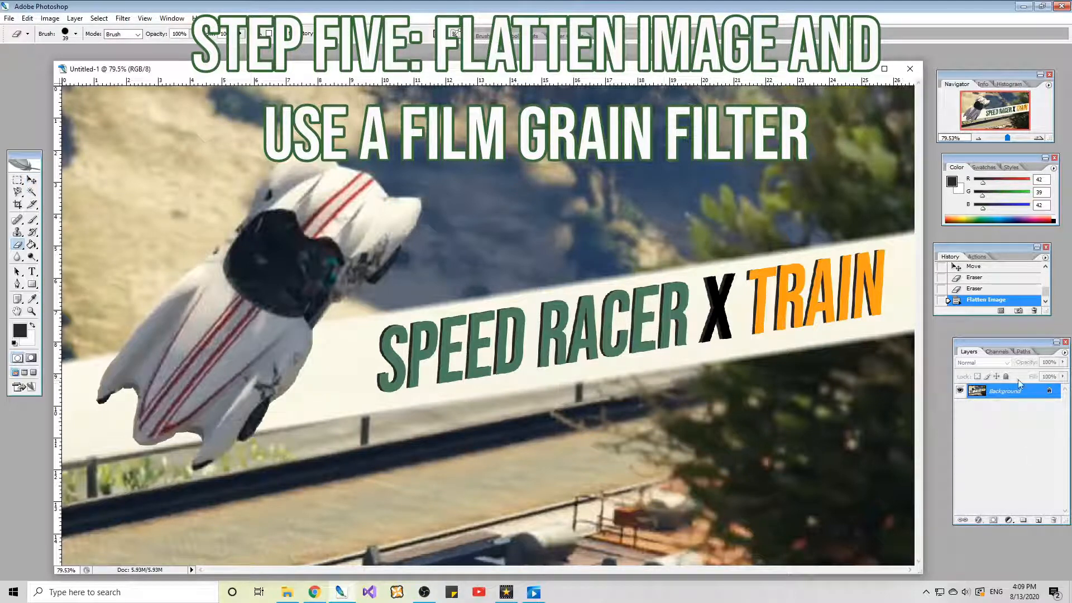
click(123, 18)
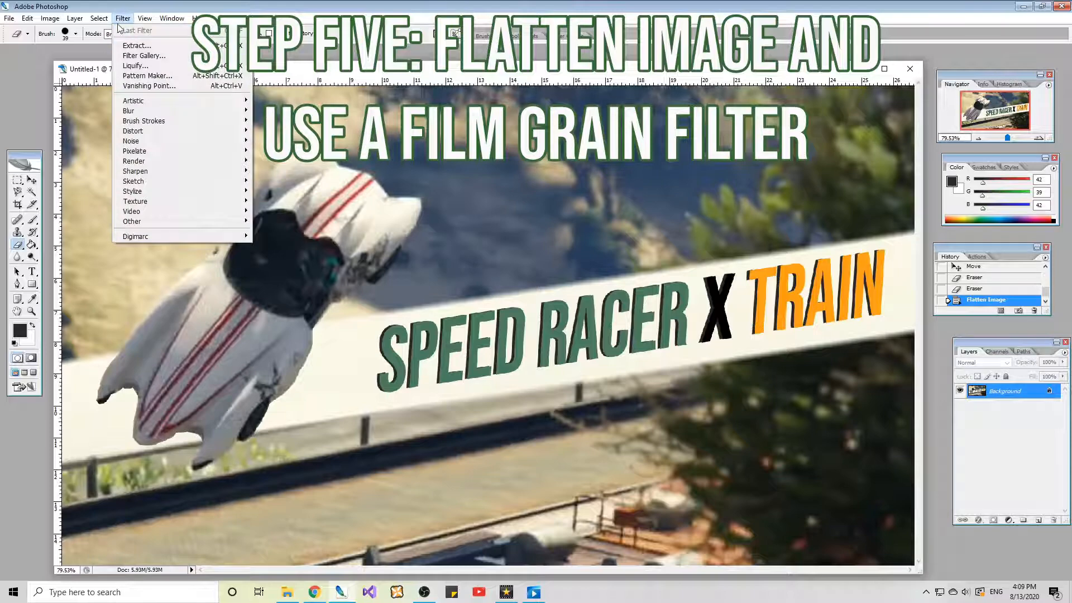
click(137, 55)
right_click(322, 139)
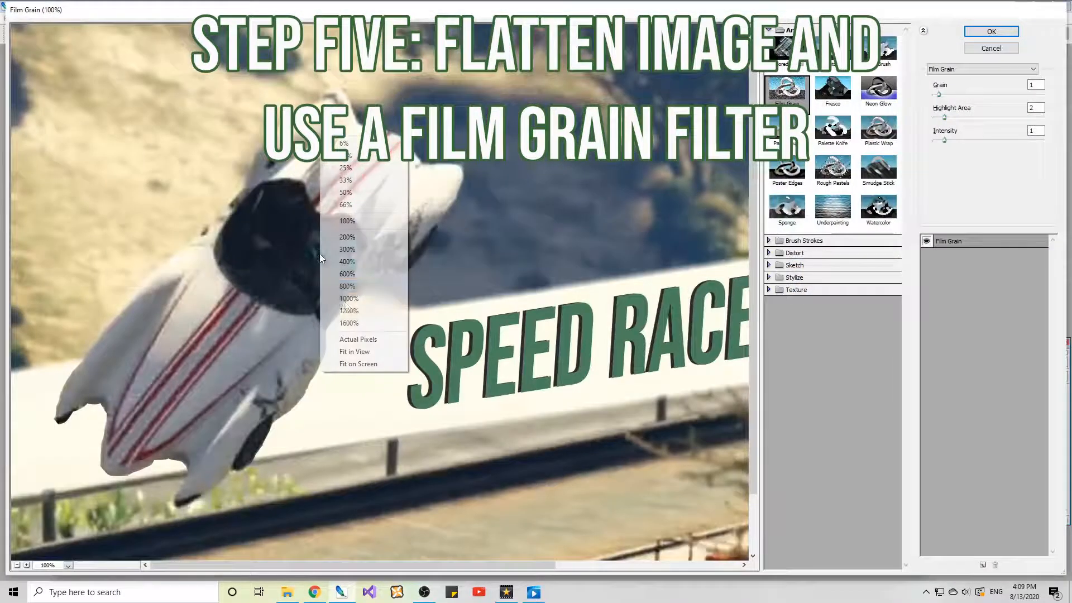
click(365, 356)
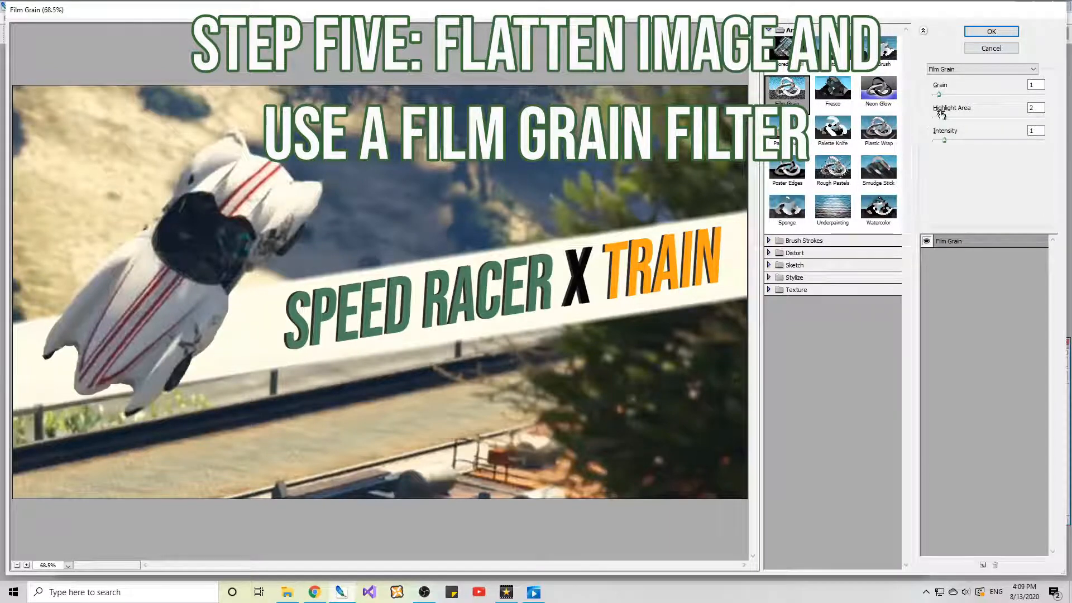
click(982, 32)
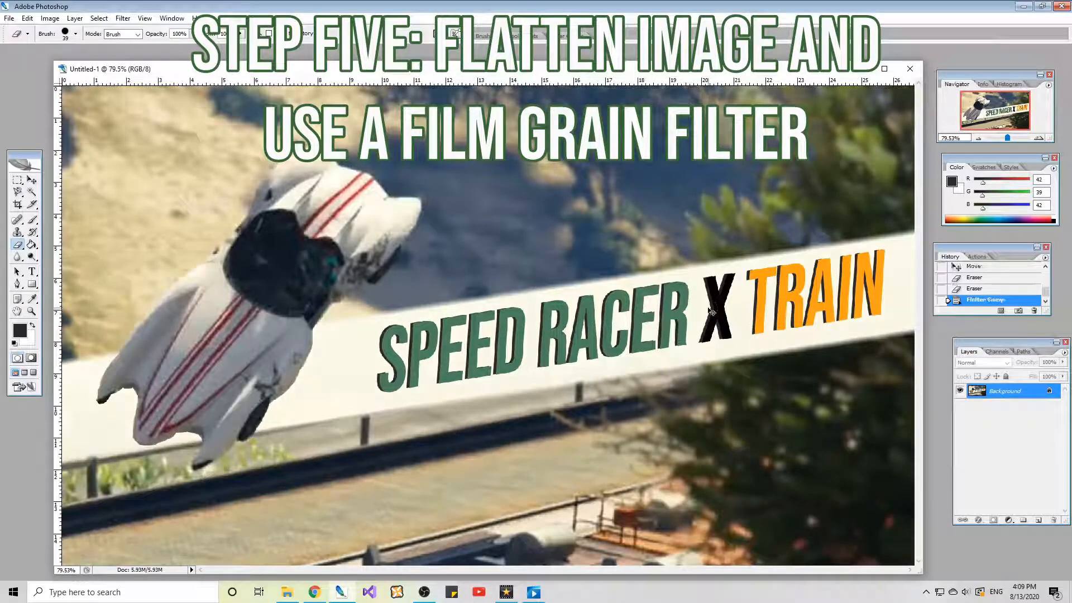
Undo and restore the film grain filter to compare the image with and without it.
key(ctrl+z)
key(ctrl+z)
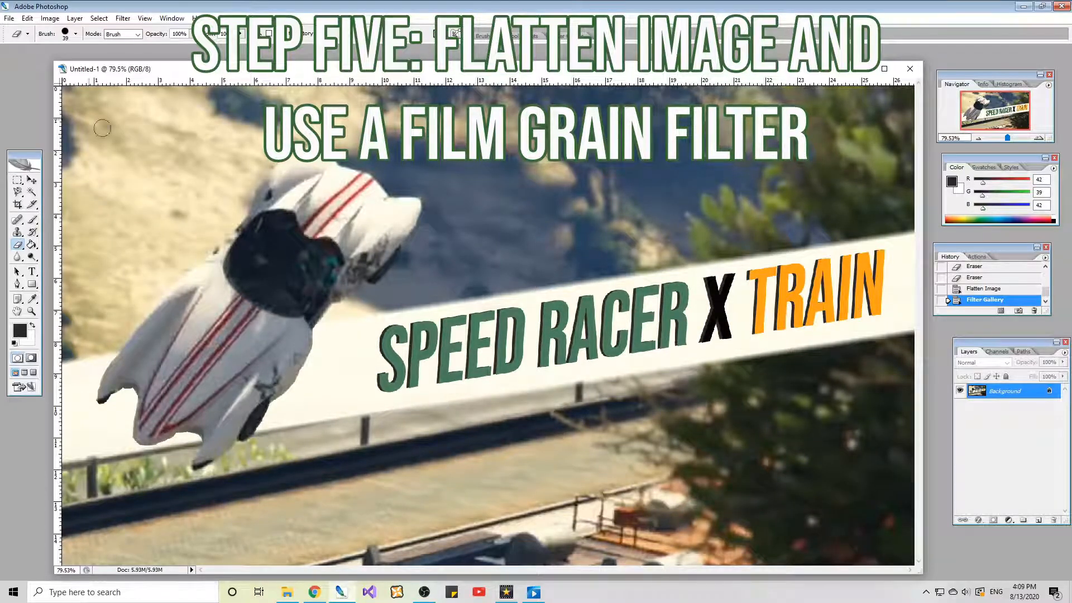
Apply a Brightness/Contrast adjustment to the flattened image with Contrast -15, fine-tuning the brightness slightly.
click(49, 19)
mouse_move(64, 47)
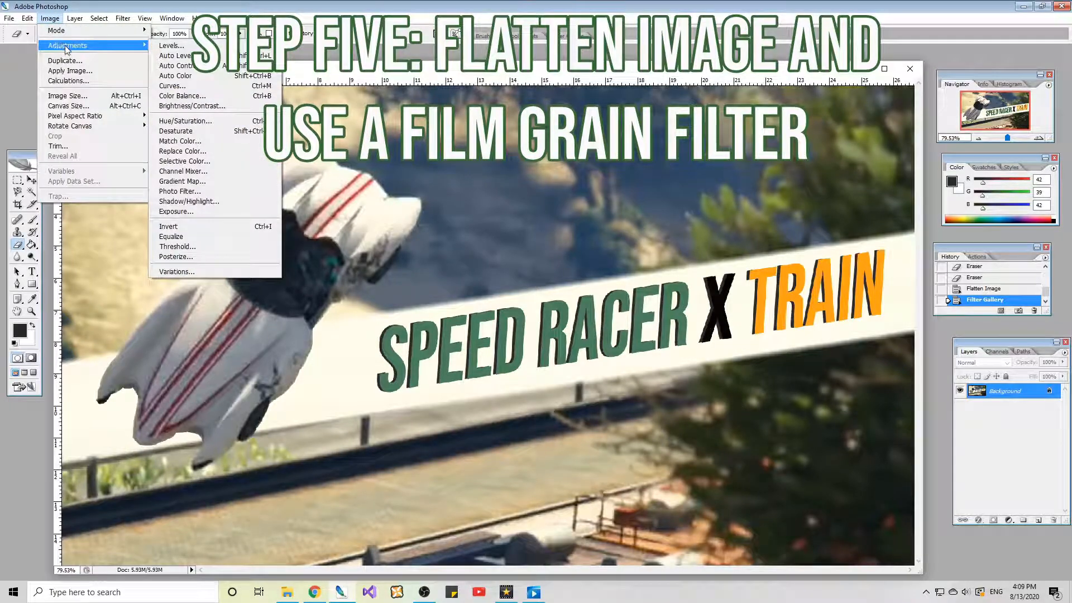
click(206, 106)
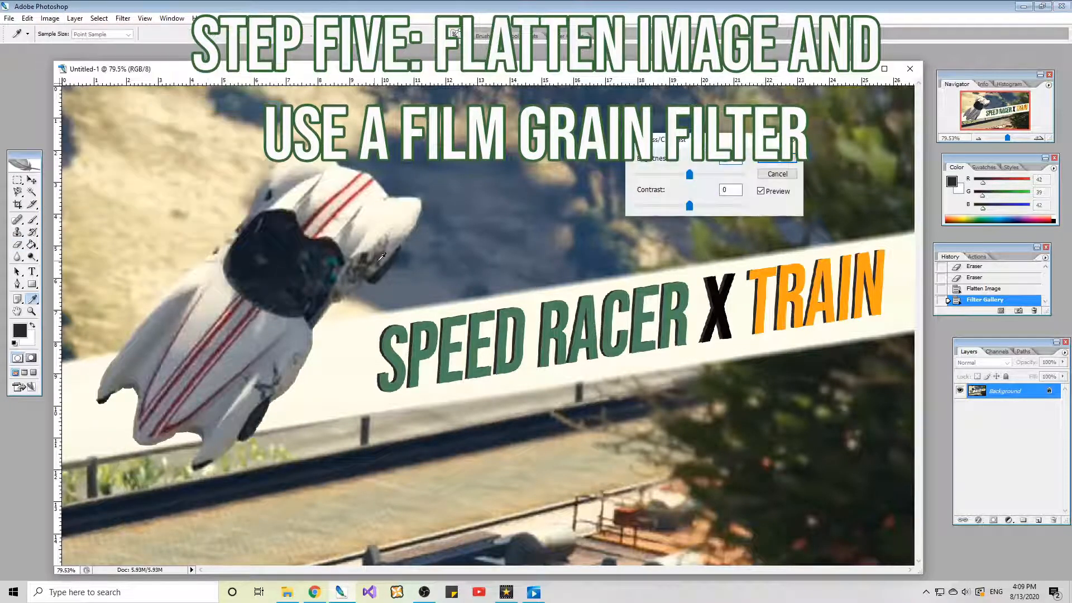
click(685, 180)
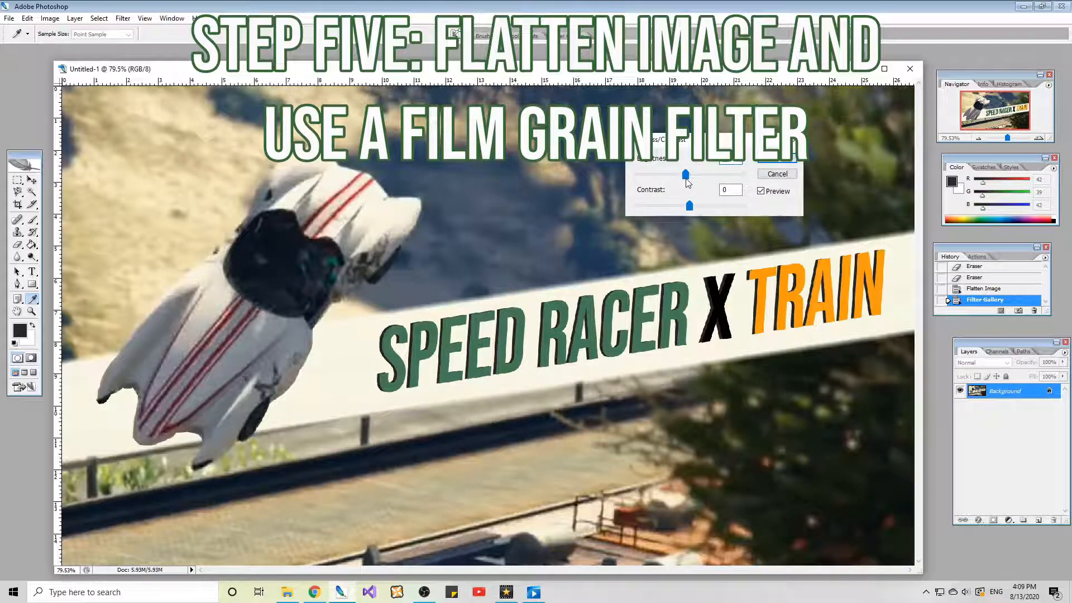
drag(690, 206, 684, 209)
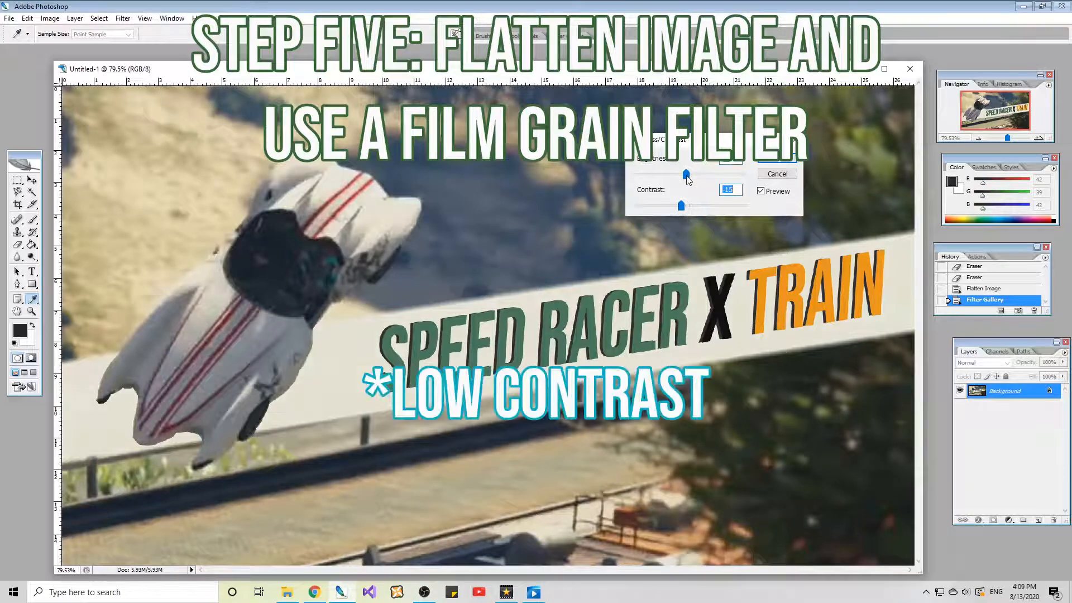
drag(686, 179, 692, 181)
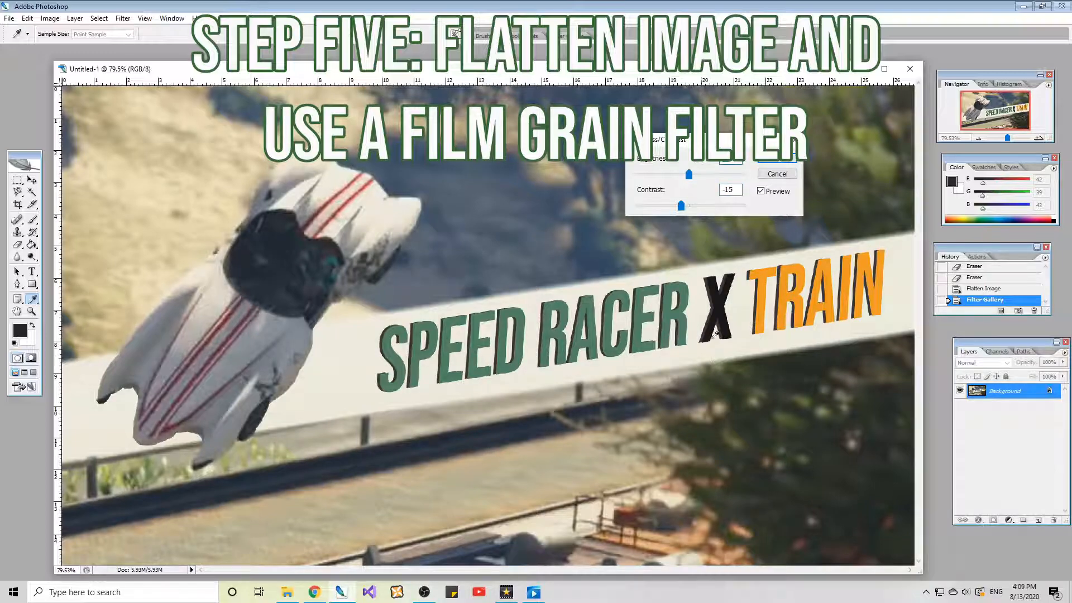
click(784, 161)
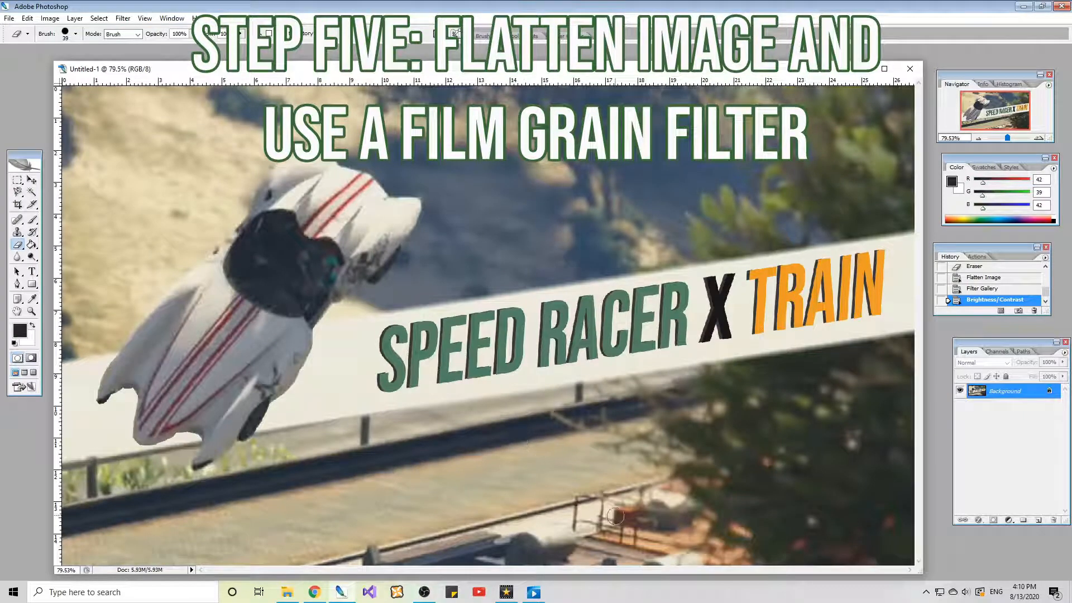
Start saving the image under a new name and choose the SPEED RACER TRAIN MEME folder inside YOUTUBE's NEED THUMBNAILS folder.
click(9, 18)
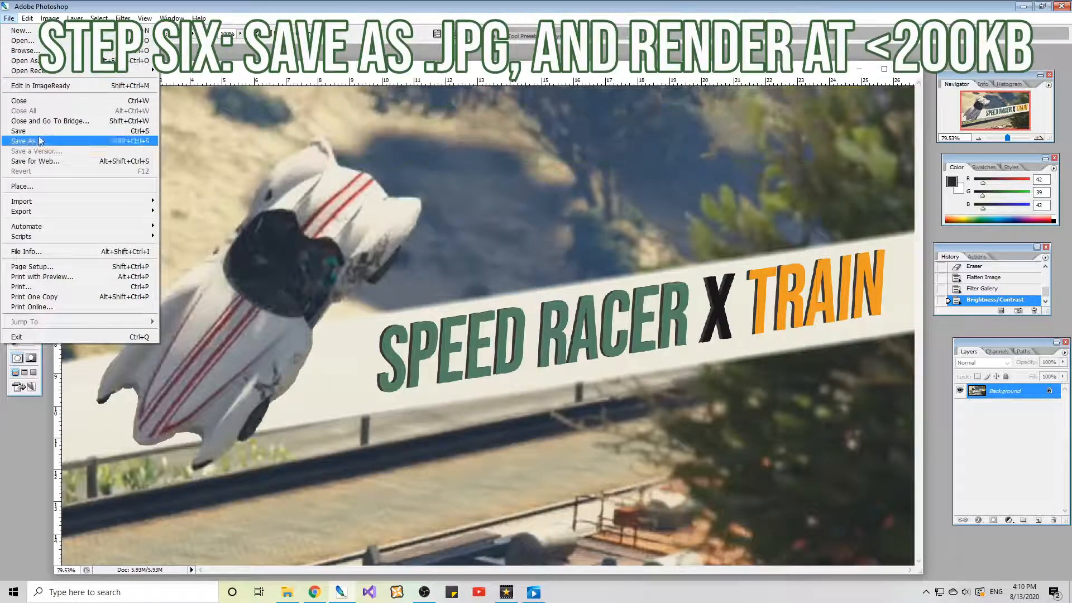
click(38, 141)
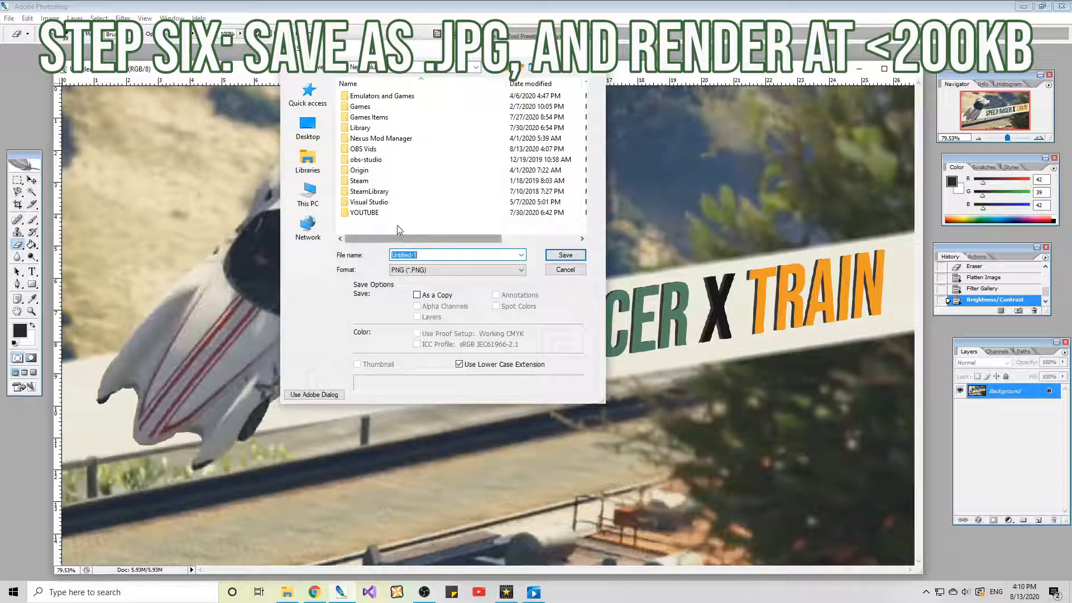
double_click(391, 213)
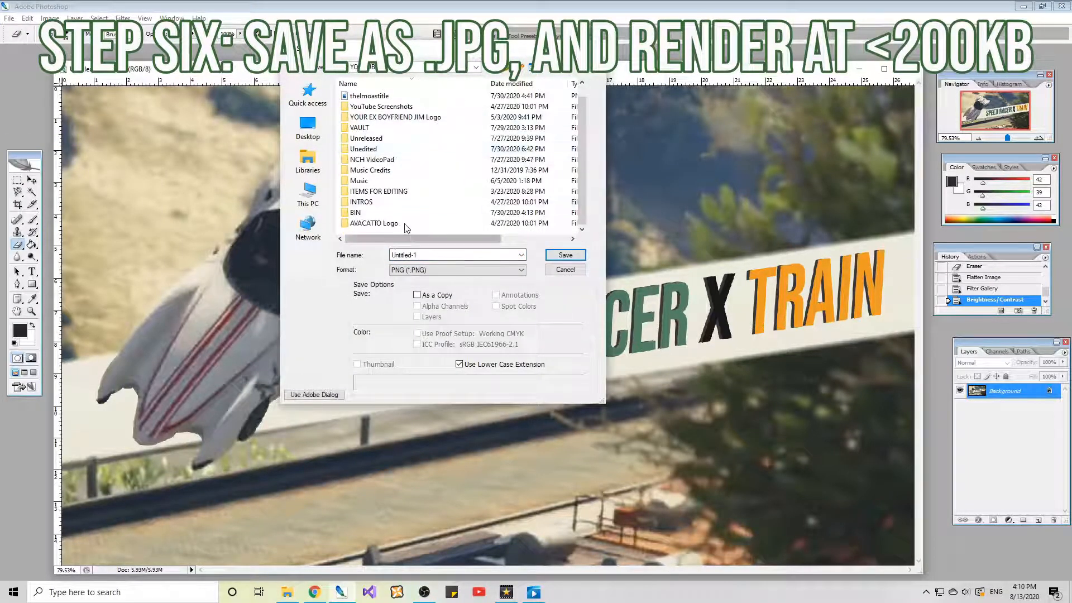
double_click(385, 149)
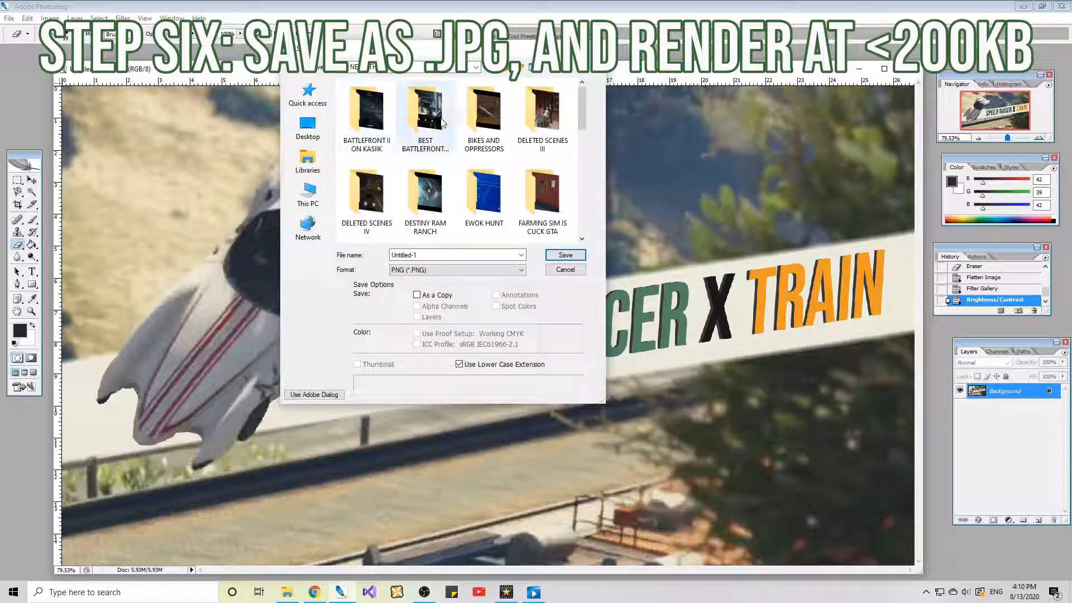
scroll(470, 134, down, 5)
scroll(474, 204, up, 5)
scroll(473, 196, down, 8)
scroll(461, 193, up, 1)
scroll(447, 206, down, 1)
click(369, 143)
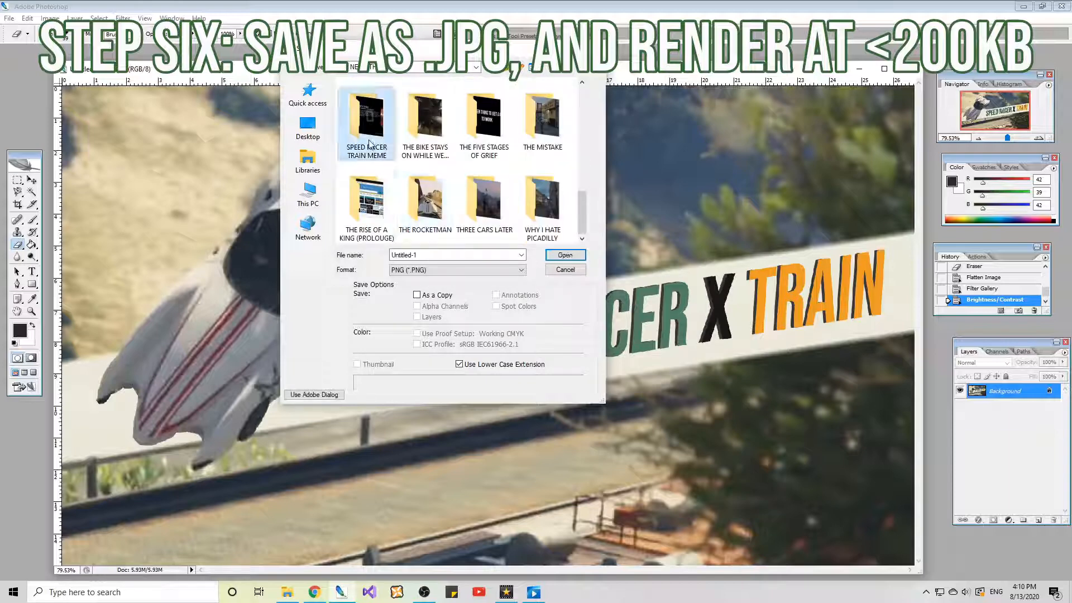
double_click(381, 139)
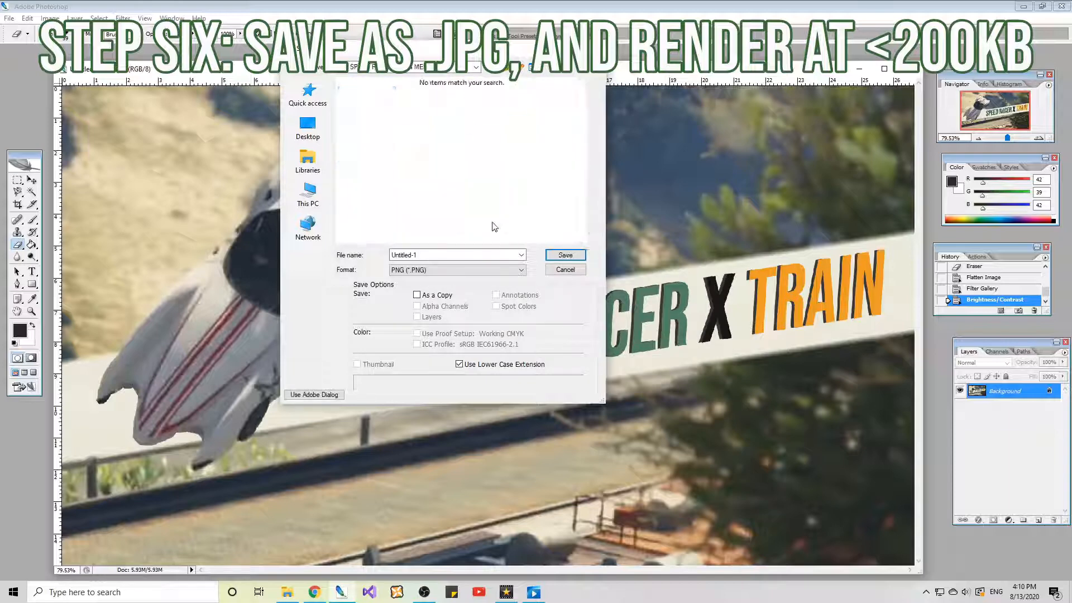
Set the save format to JPEG and give the file a name ending in "MEME thumb".
click(455, 270)
scroll(455, 279, up, 1)
click(430, 323)
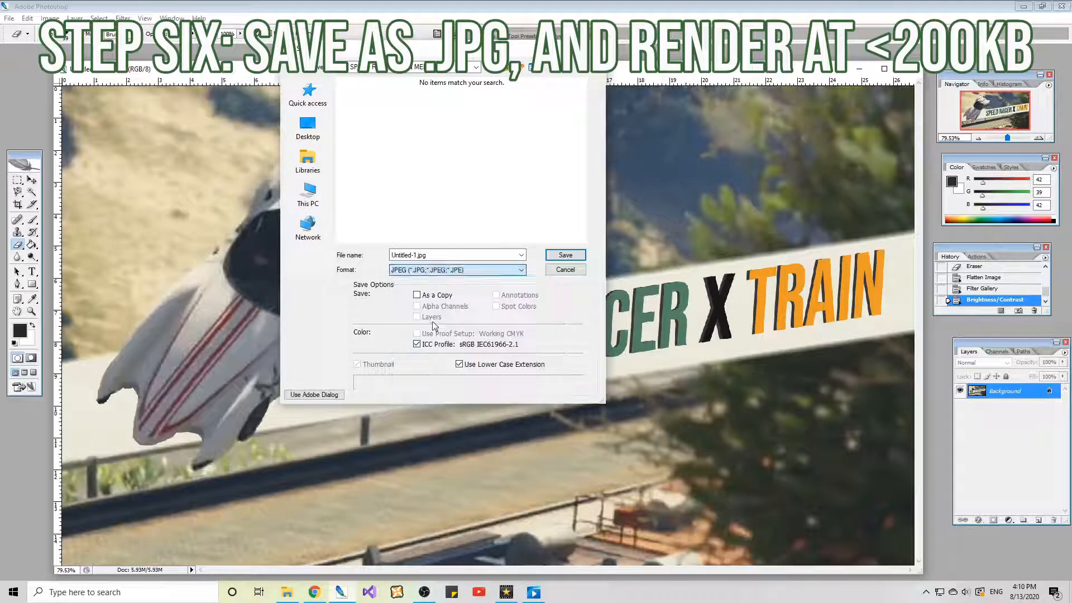
triple_click(429, 256)
key(BackSpace)
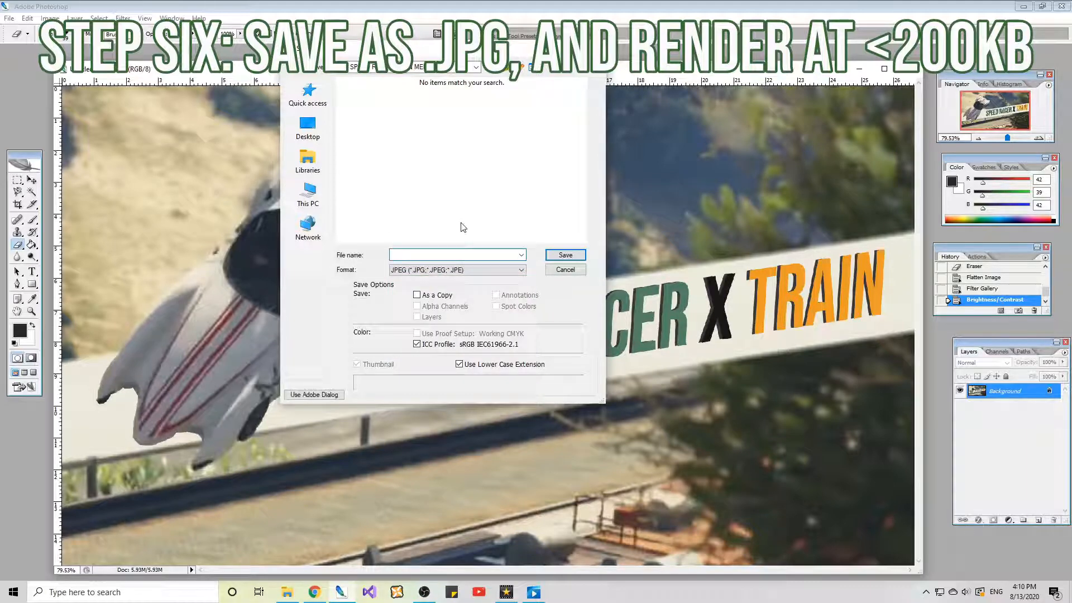
text(S)
key(Down)
key(BackSpace)
key(BackSpace)
key(BackSpace)
key(BackSpace)
text(thumb)
key(Return)
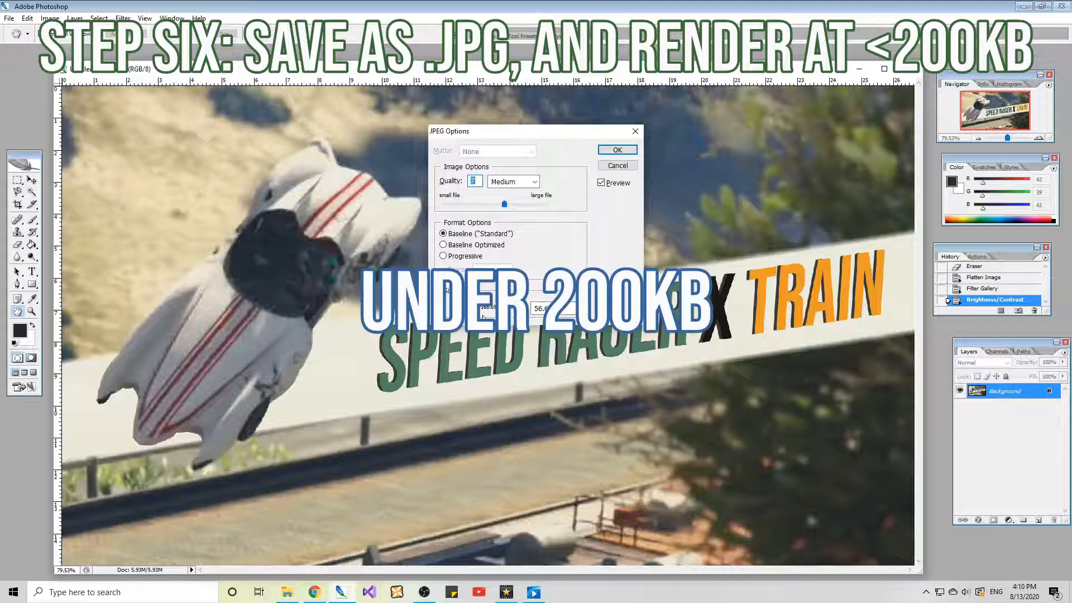
Try JPEG quality 9 and 8, settle on quality 7 to keep the file under 200 KB, and finish saving.
text(9)
text(8)
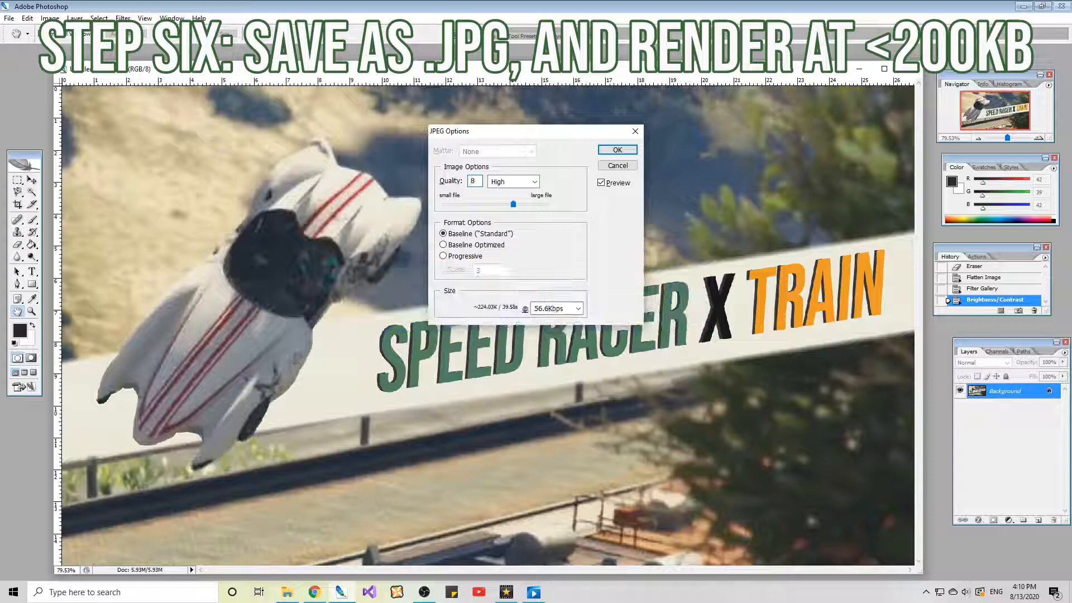
key(BackSpace)
text(7)
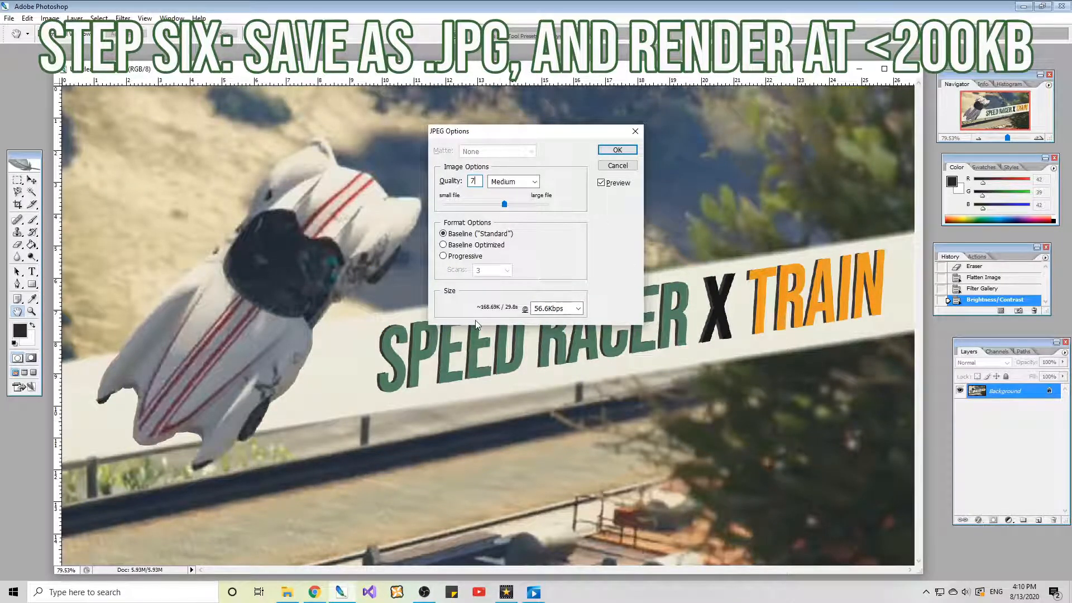
click(632, 147)
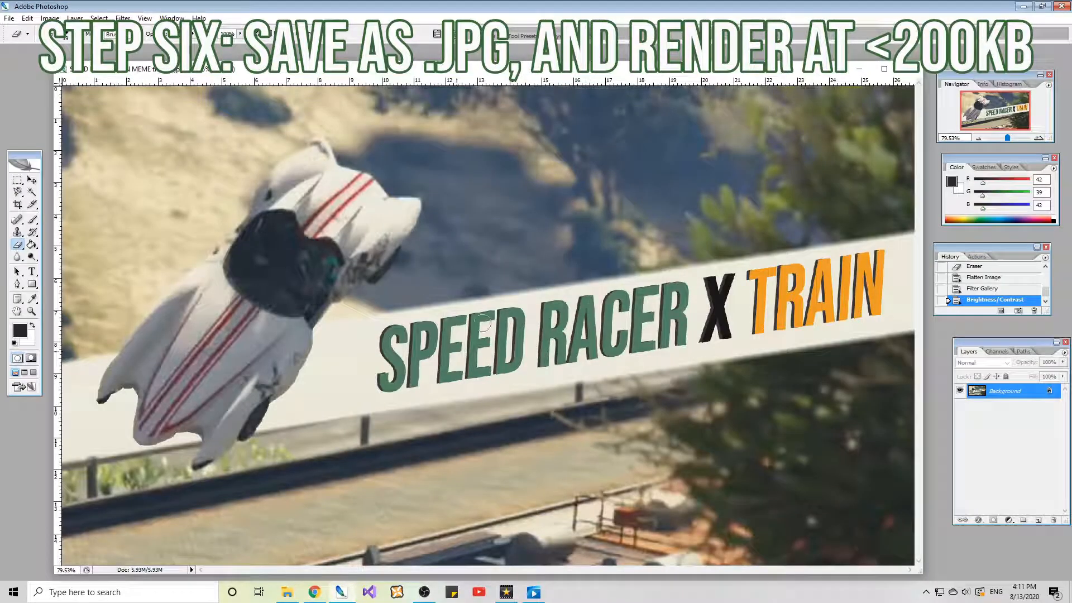
Switch to File Explorer and open the SPEED RACER TRAIN MEME folder under D:, YOUTUBE, Unreleased, NEED THUMBNAILS.
click(287, 593)
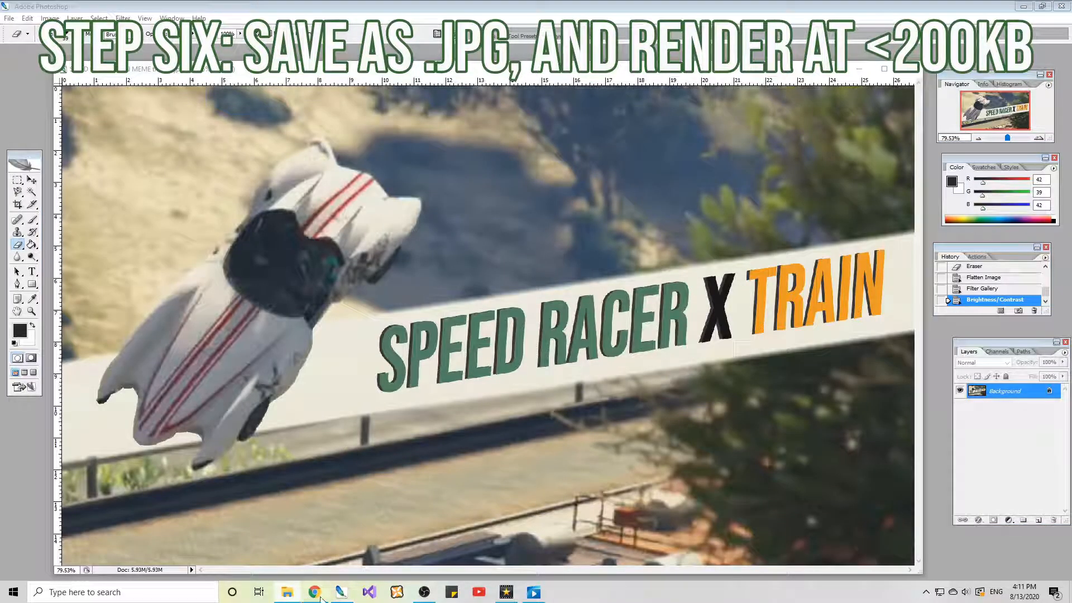
click(347, 595)
click(343, 594)
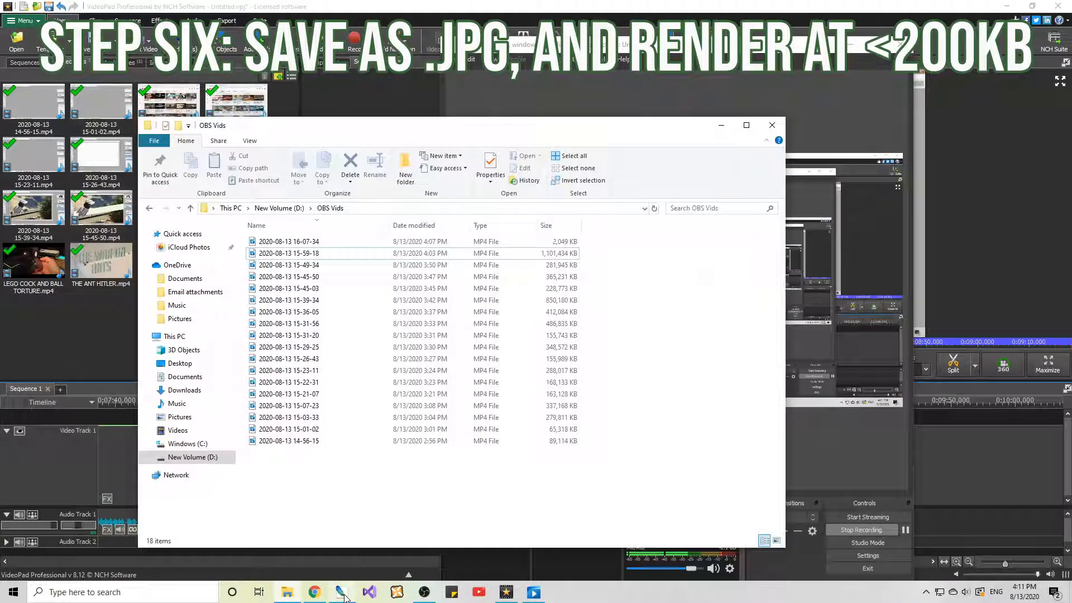
click(231, 458)
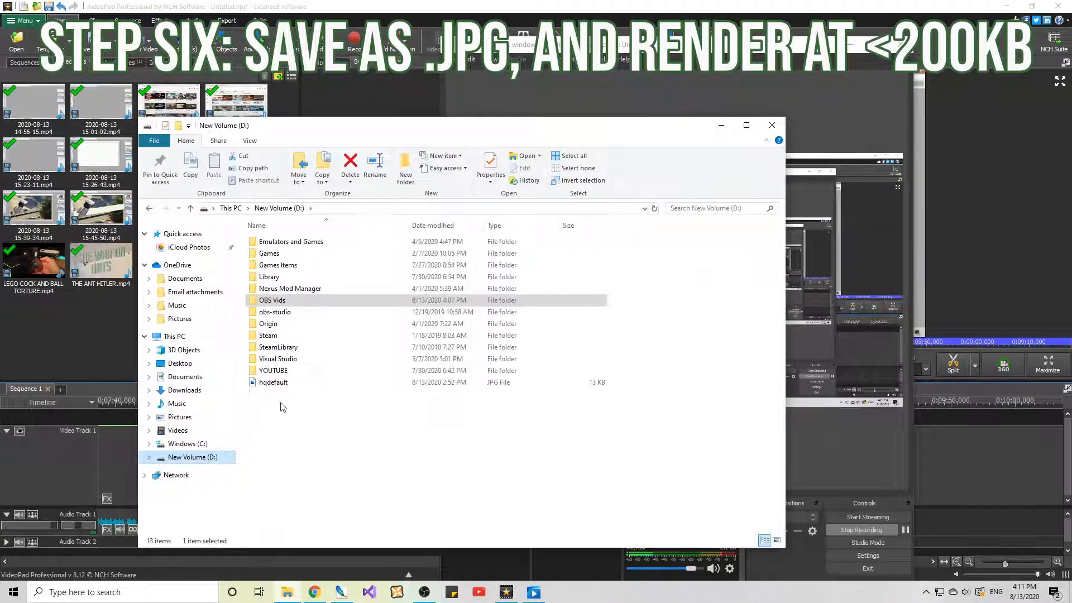
double_click(292, 372)
double_click(750, 257)
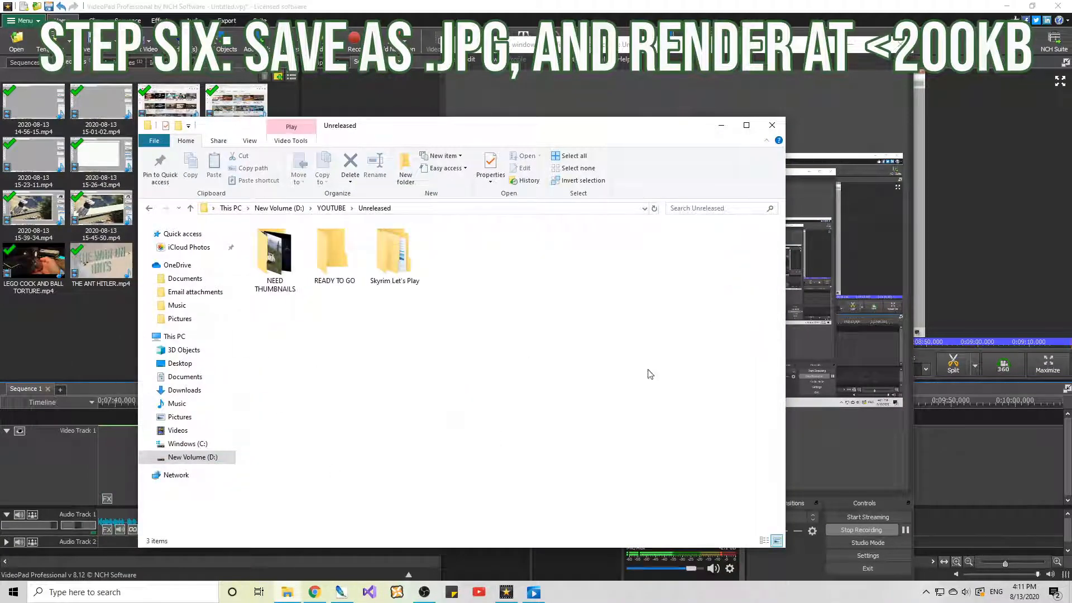
double_click(275, 254)
scroll(432, 384, down, 3)
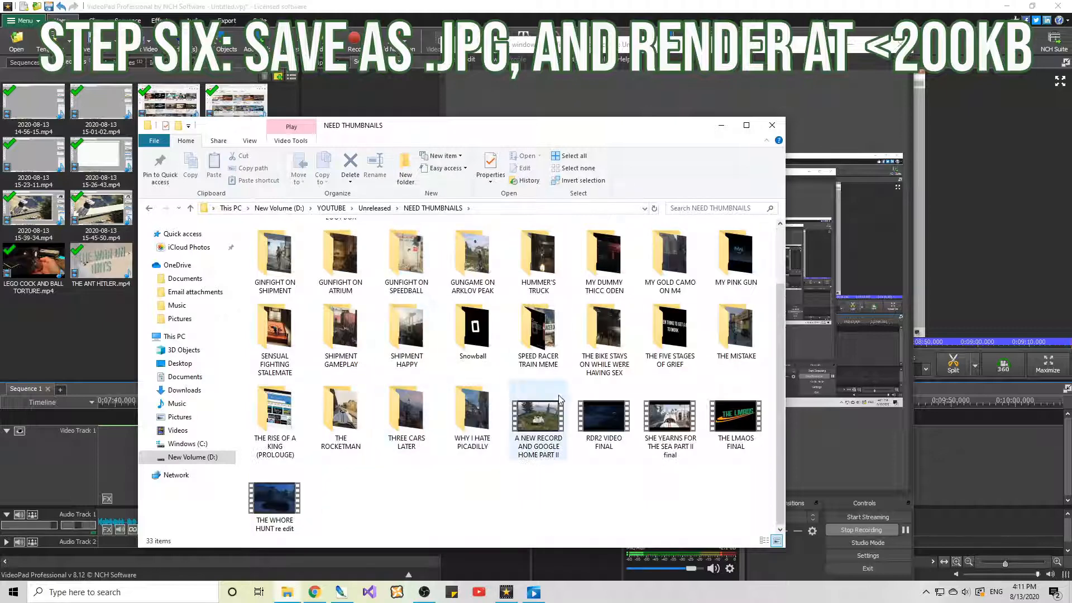
double_click(538, 329)
Open the saved thumbnail JPEG to check it, and close the image viewer and the folder window.
click(281, 286)
double_click(281, 287)
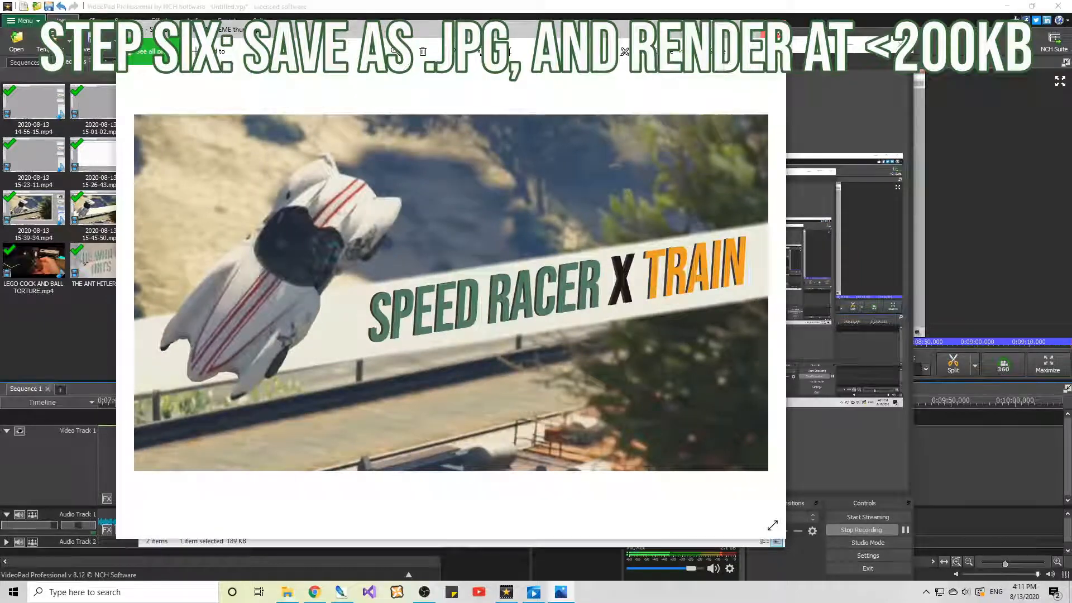
click(772, 29)
click(665, 316)
click(772, 125)
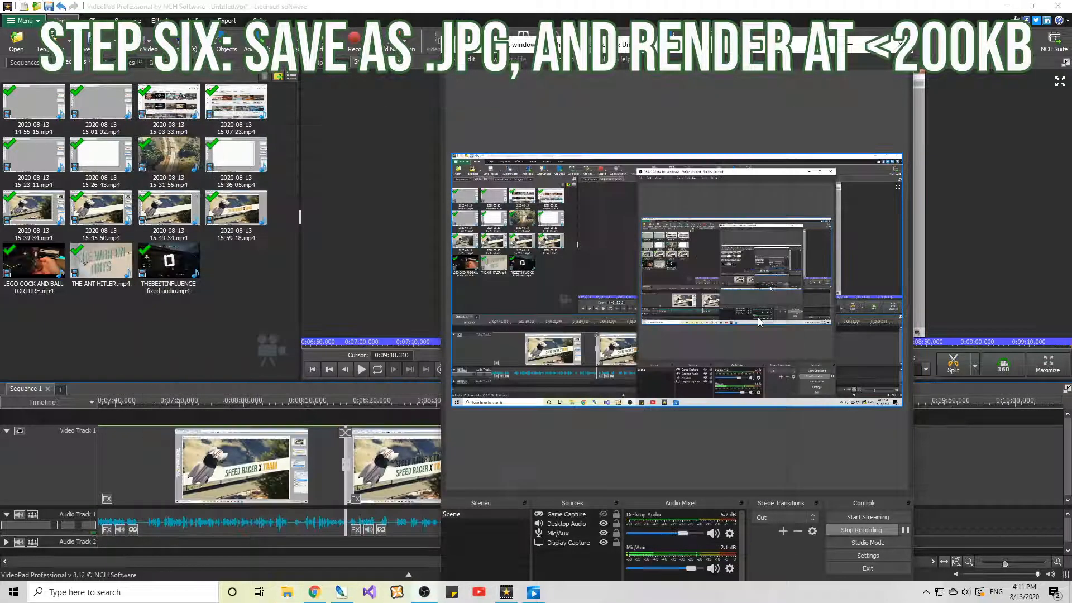